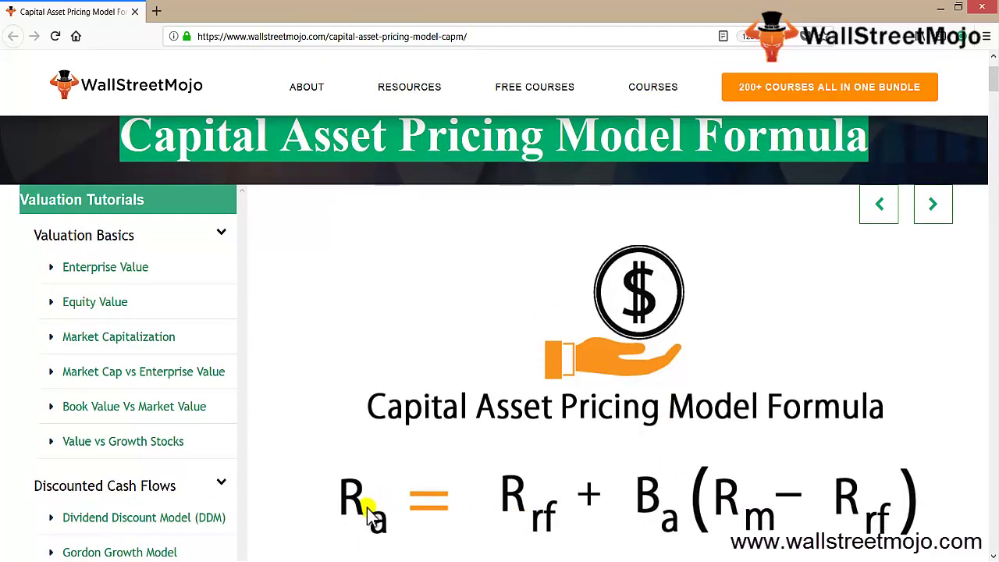
right_click(428, 489)
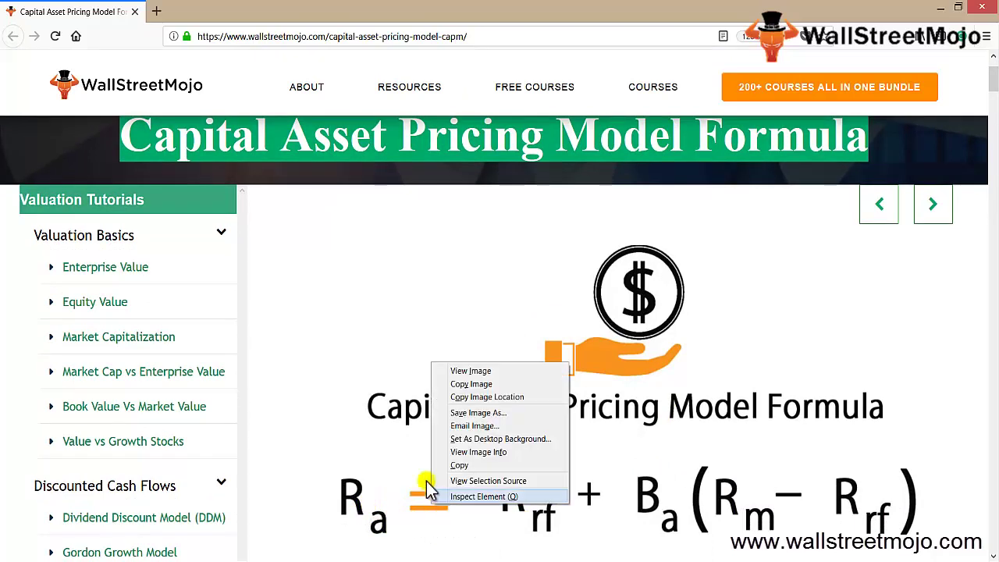
left_click(380, 461)
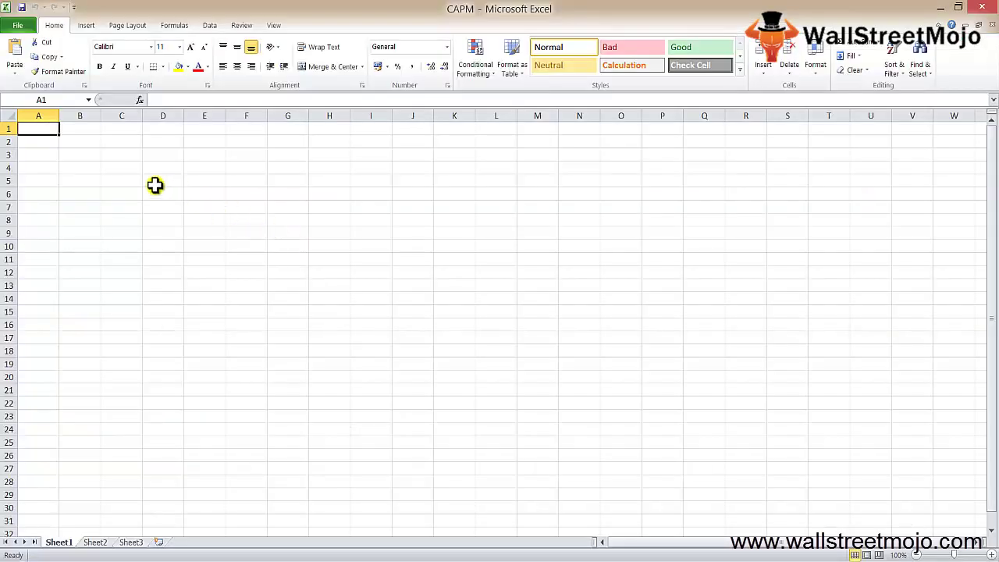
Enter the label Re in cell B3 of the blank CAPM worksheet
left_click_drag(156, 185, 117, 207)
key("Up")
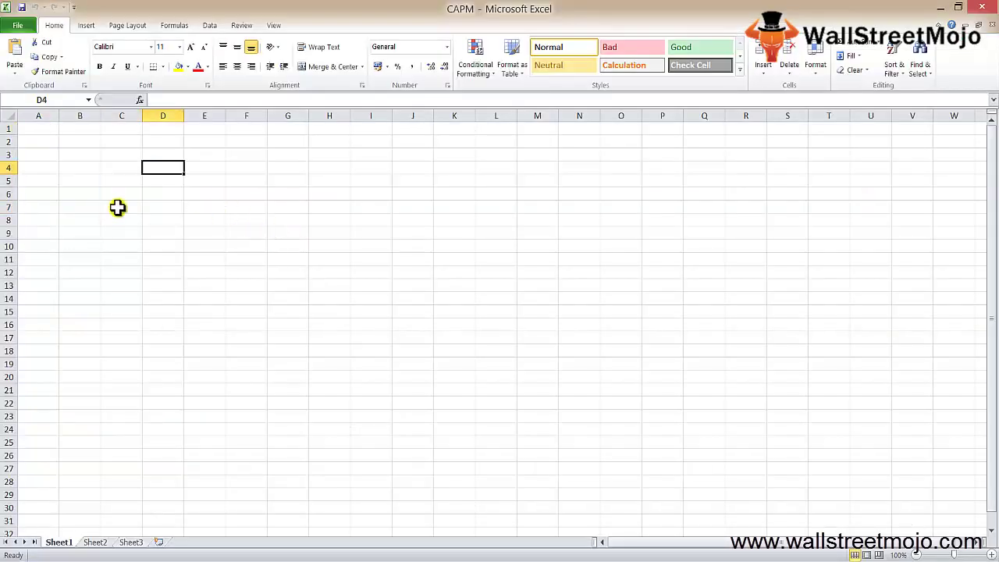
key("Down")
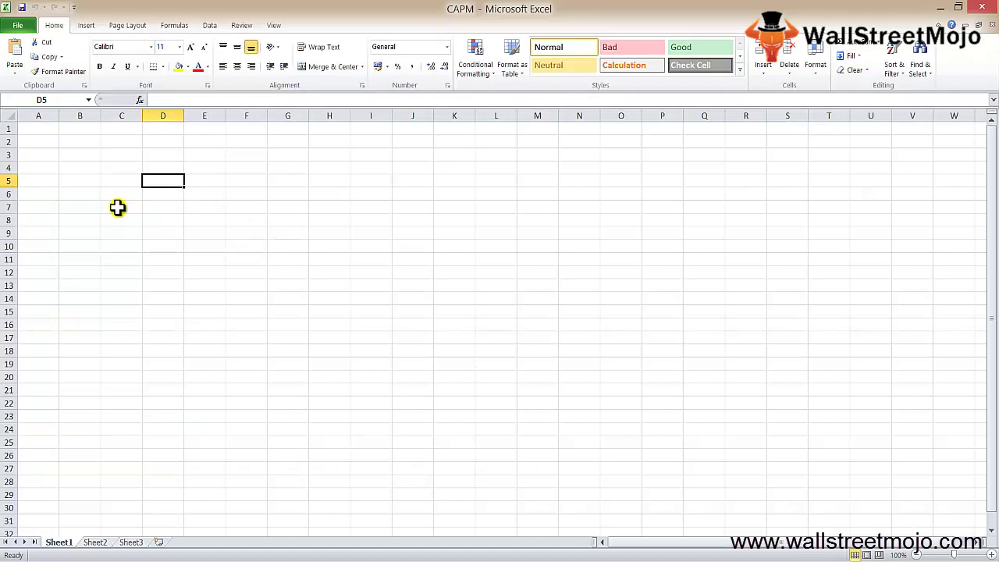
key("Up")
key("Up")
key("Left")
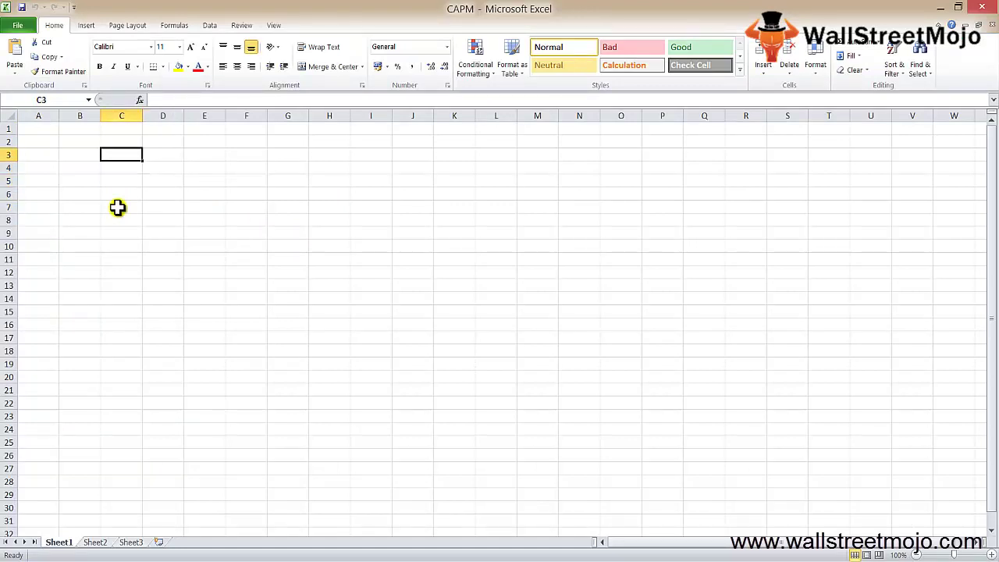
key("Left")
key("Up")
key("Down")
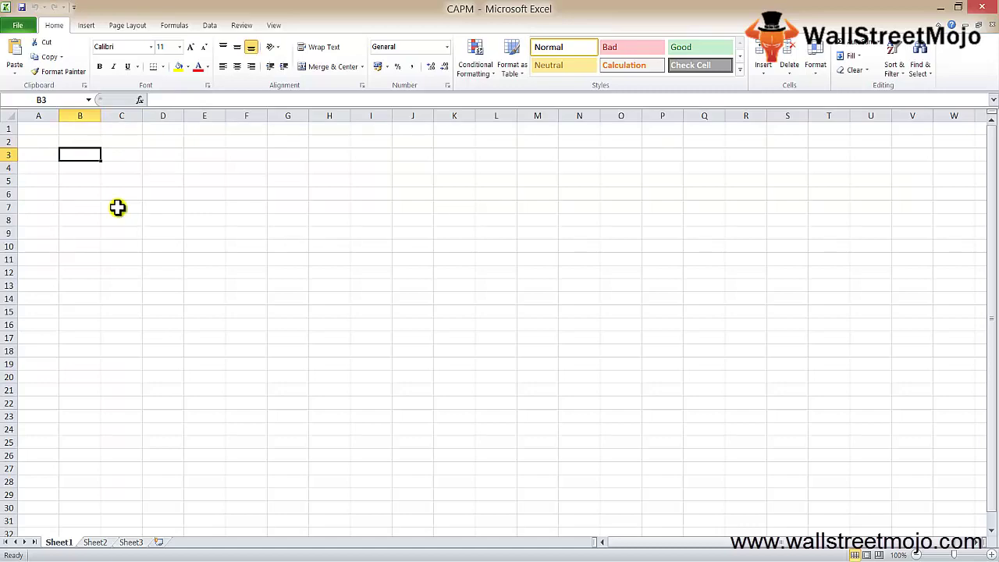
type("R")
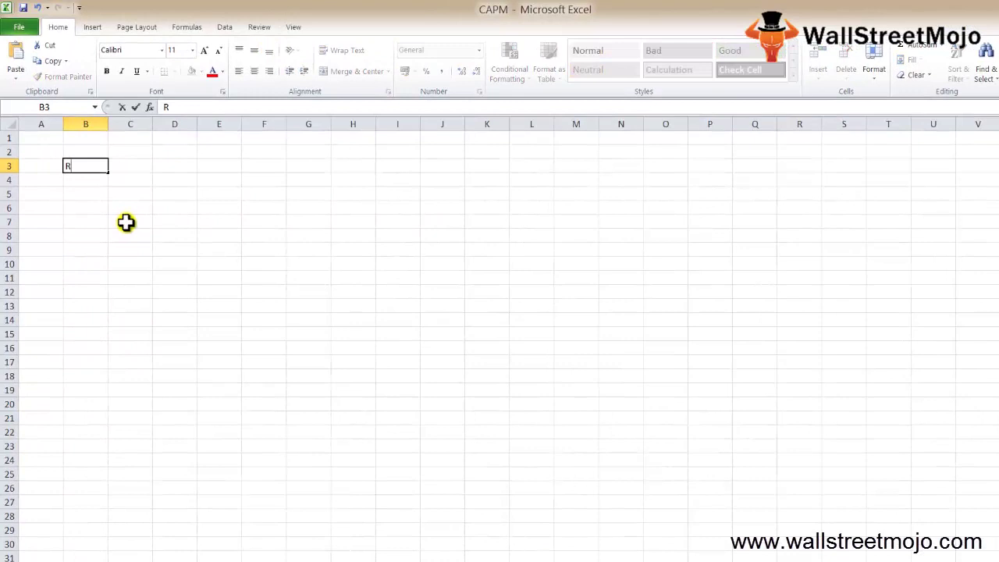
type("e")
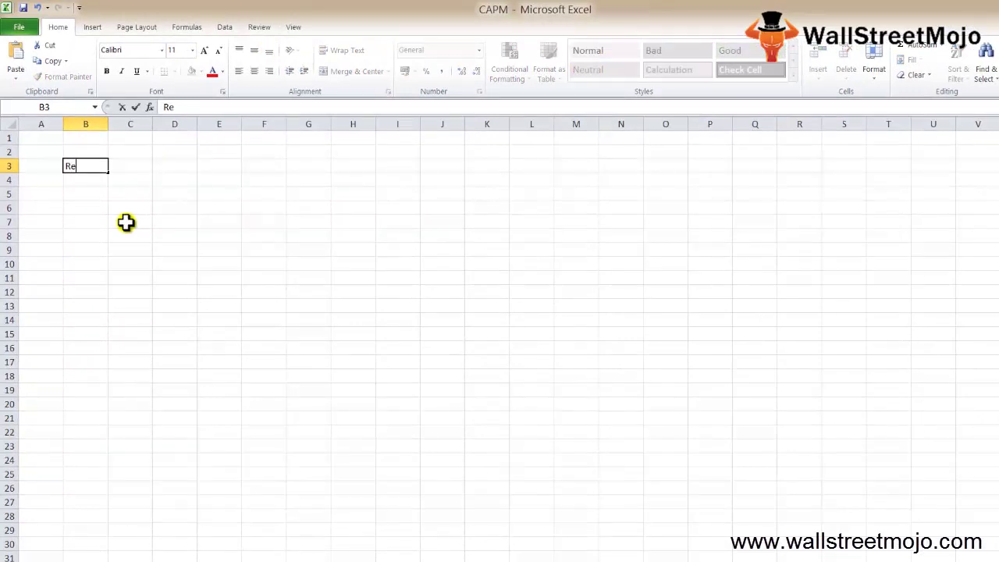
key("Return")
Enter the label Ke in cell B5, leaving one empty row below Re
key("Return")
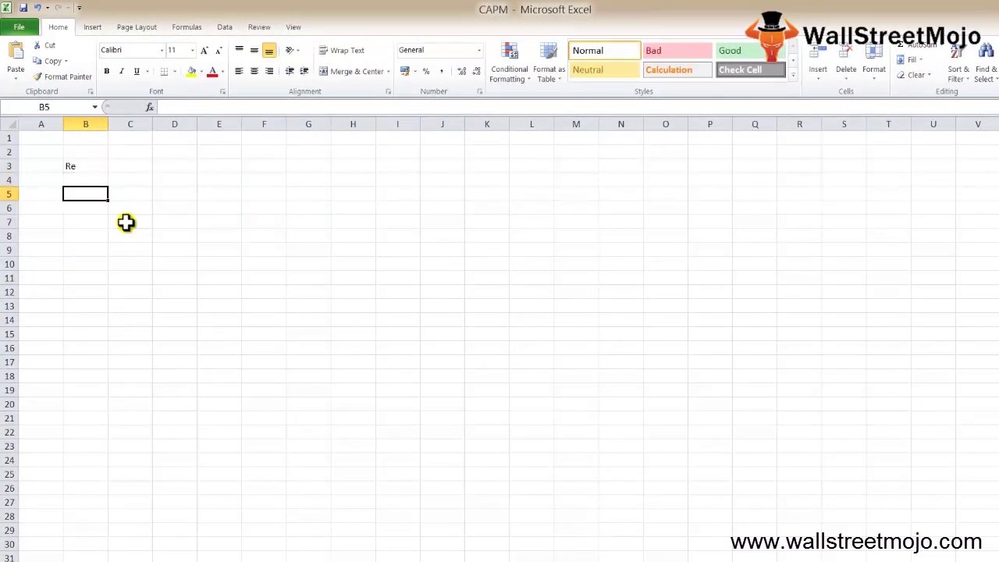
type("Ke")
key("Return")
key("Up")
key("Down")
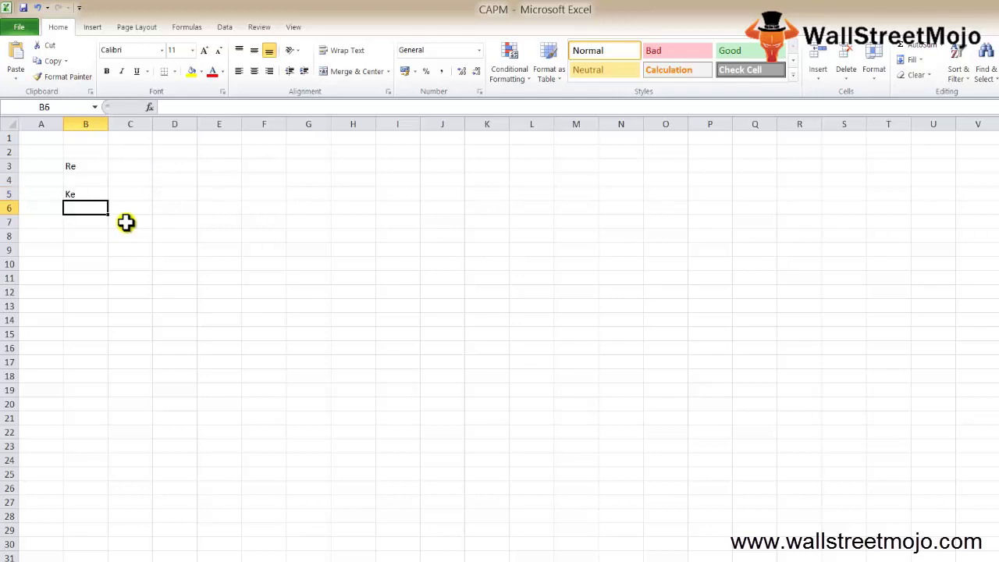
Fill row 7 with the number 1 in A7, the label Rf in B7 and the value 7% in C7
key("Left")
key("Down")
type("1")
key("Return")
key("Up")
key("Right")
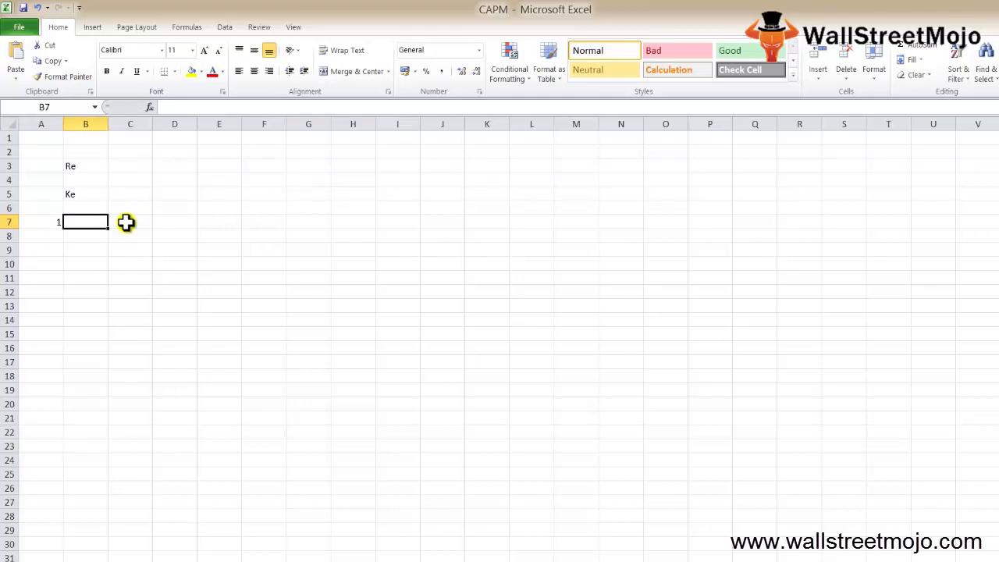
type("Rf")
key("Return")
left_click(125, 222)
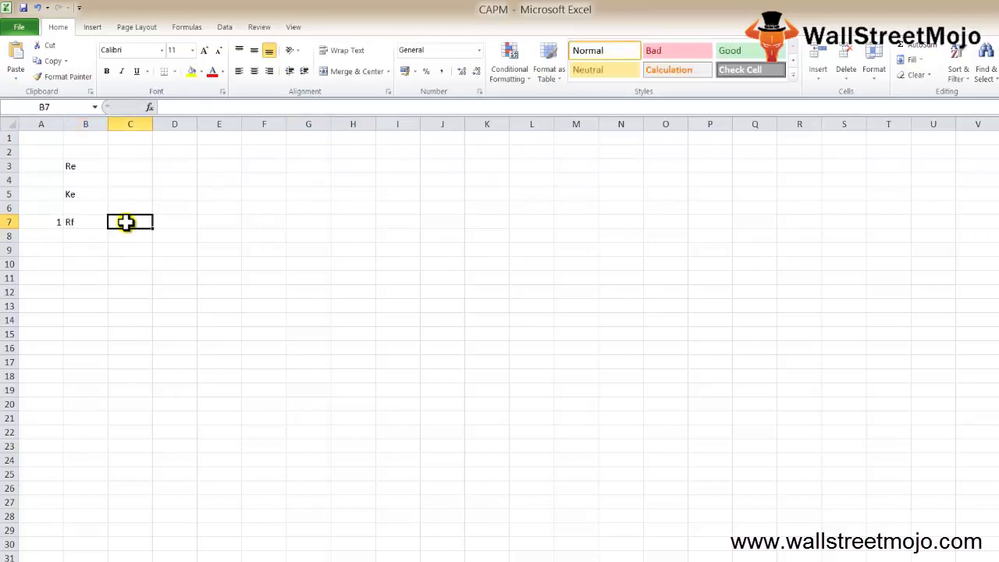
type("7%")
key("Left")
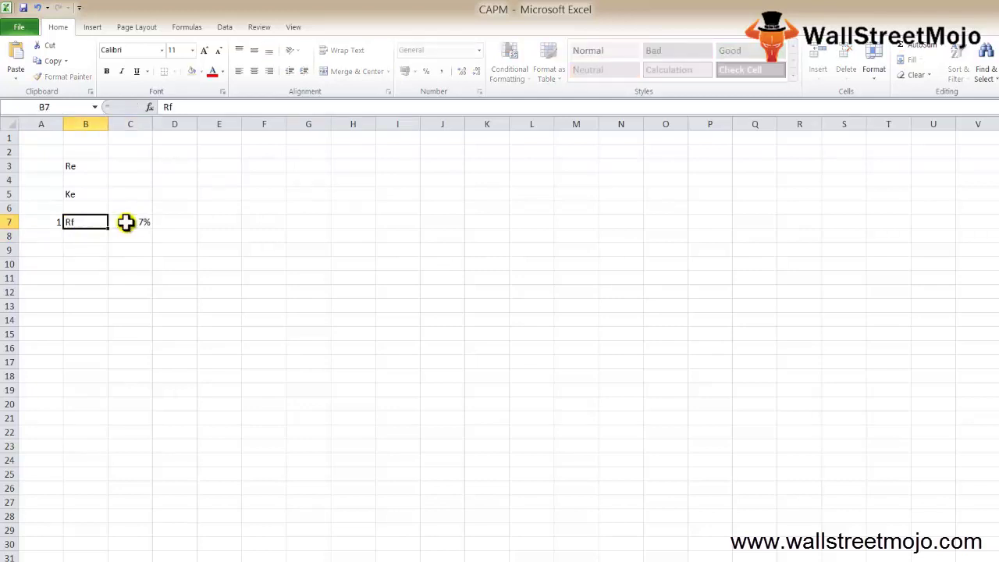
Fill row 8 with the number 2 in A8, the label Rm in B8 and the value 12% in C8
key("Down")
key("Left")
type("2")
key("Right")
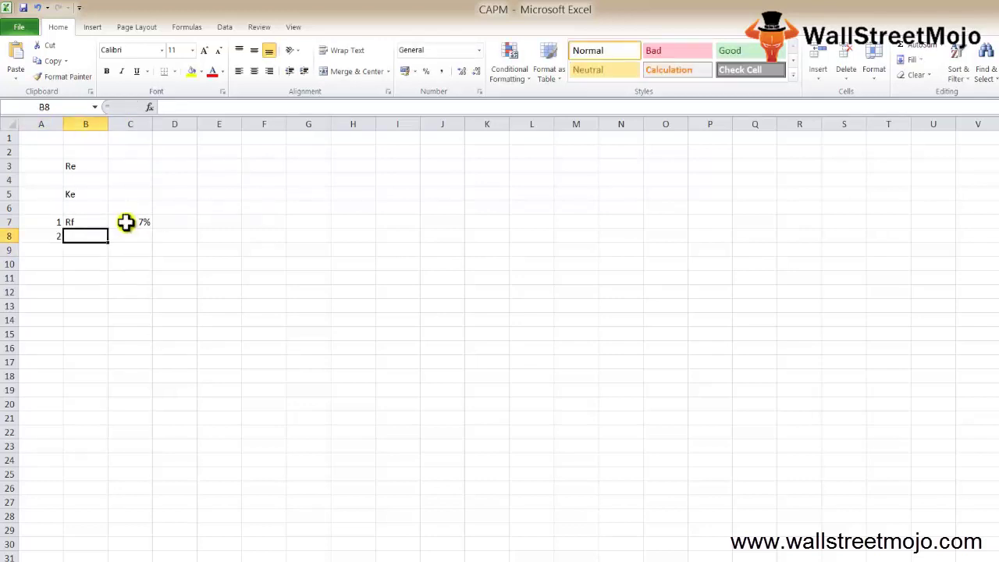
type("Rm")
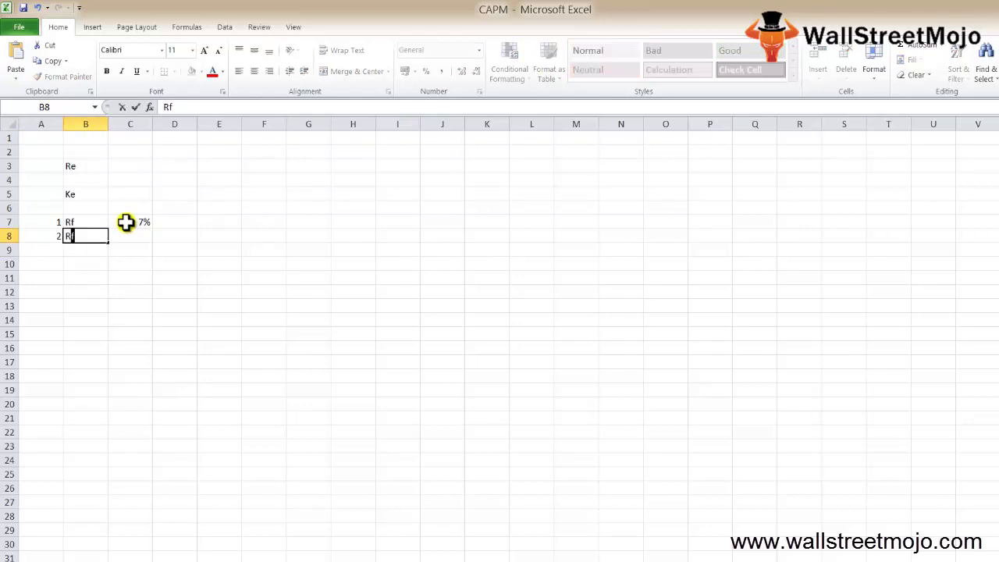
key("Return")
key("Up")
key("Right")
key("Right")
key("Left")
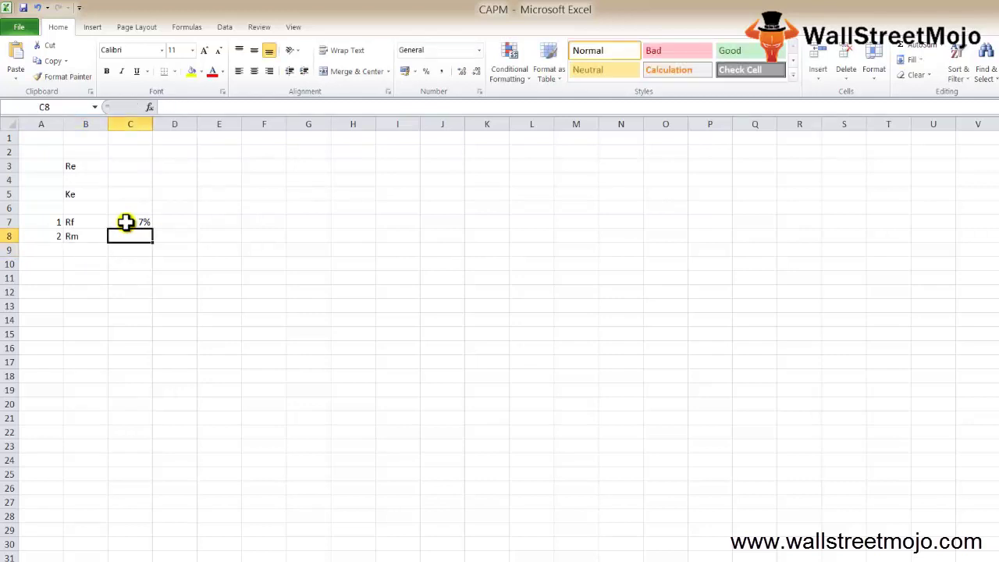
type("12%")
key("Return")
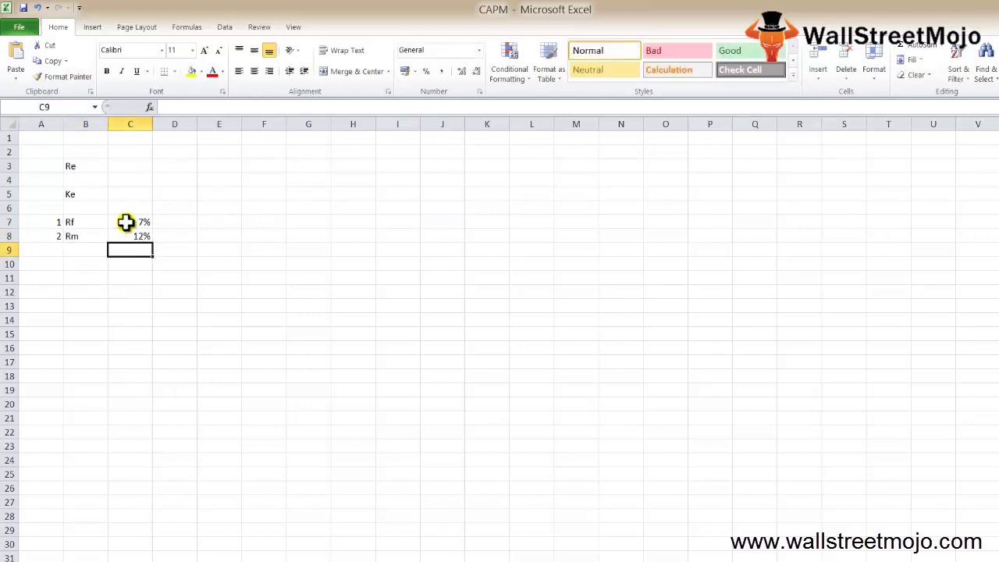
Fill row 9 with the number 3 in A9, the label B in B9 and the value 0.8 in C9
key("Left")
key("Left")
type("3")
key("Tab")
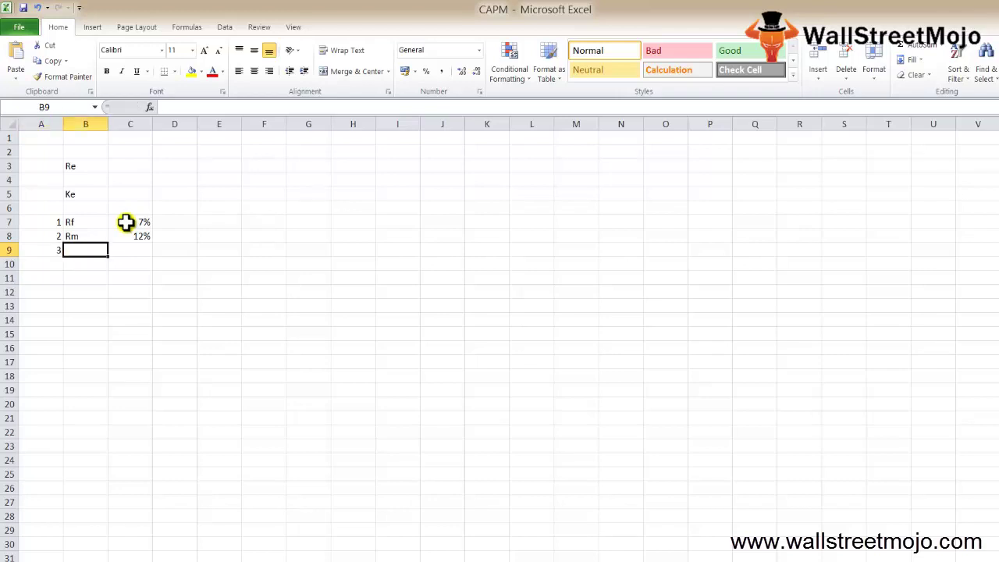
type("B")
key("Tab")
type("0.8")
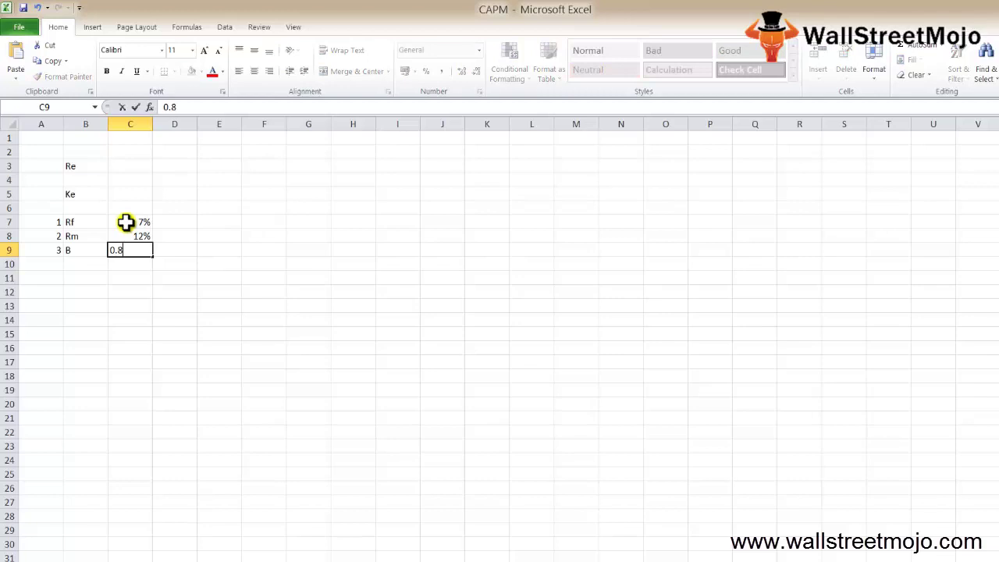
key("Return")
key("Up")
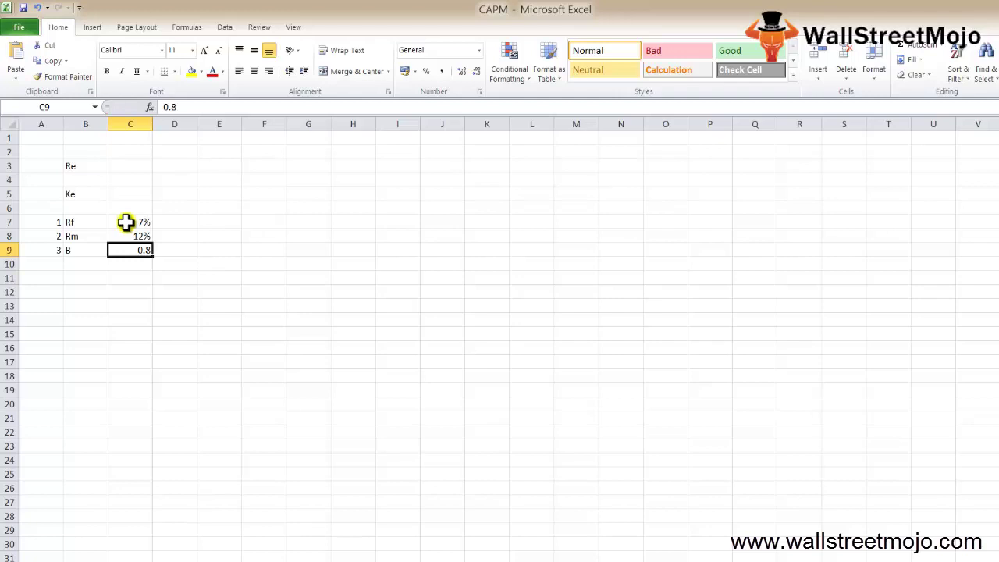
Enter the label CAPM in B11 and write the formula as plain text, rf+B*(rm-rf), in C11
key("Return")
key("Home")
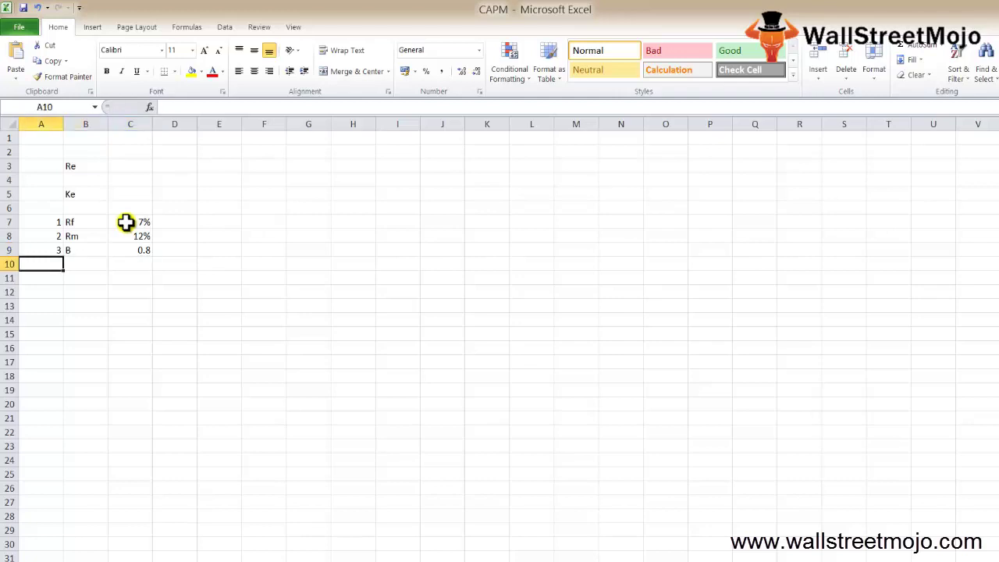
key("Right")
key("Down")
type("CAPM")
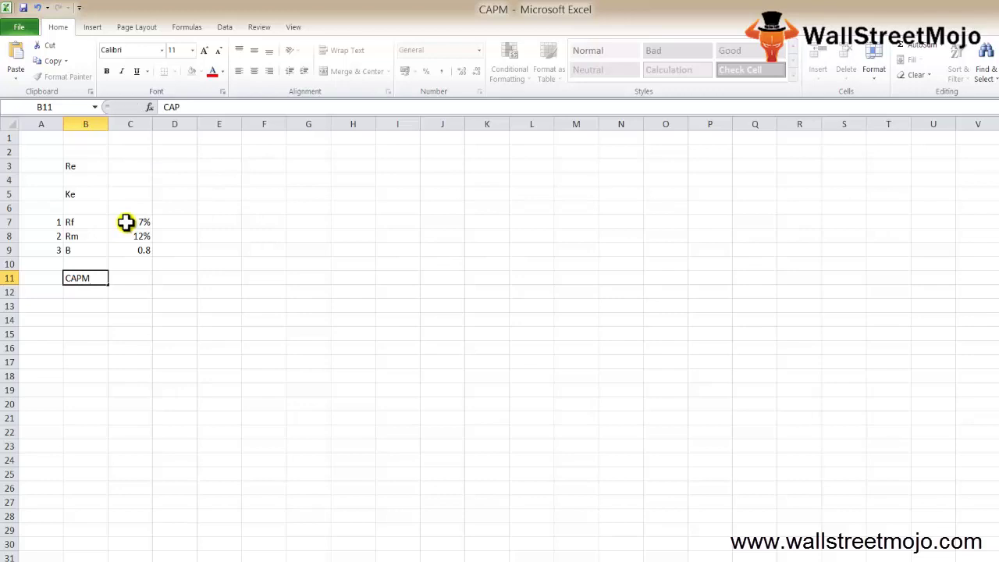
key("Right")
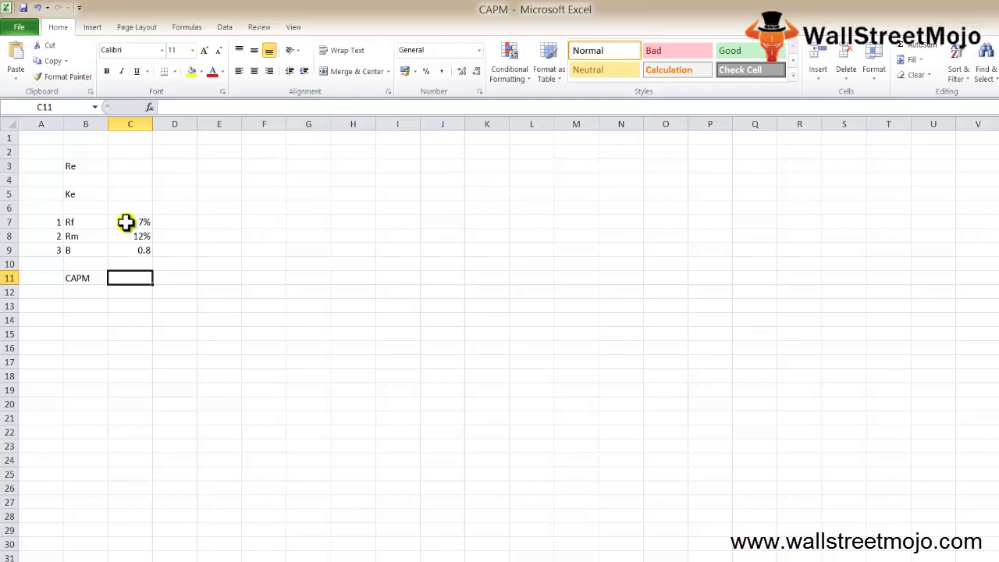
type("rf")
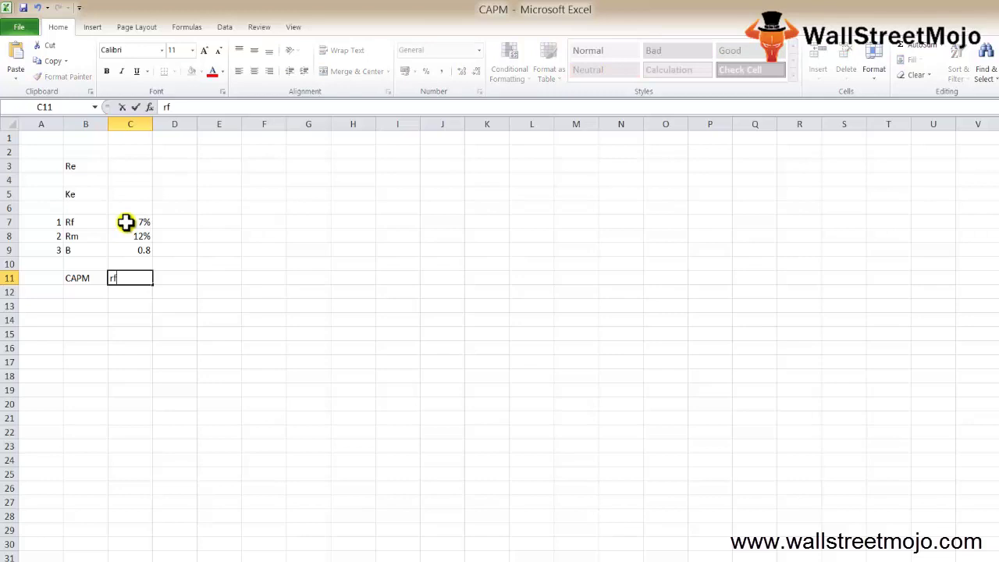
type("+B*(rm-rf")
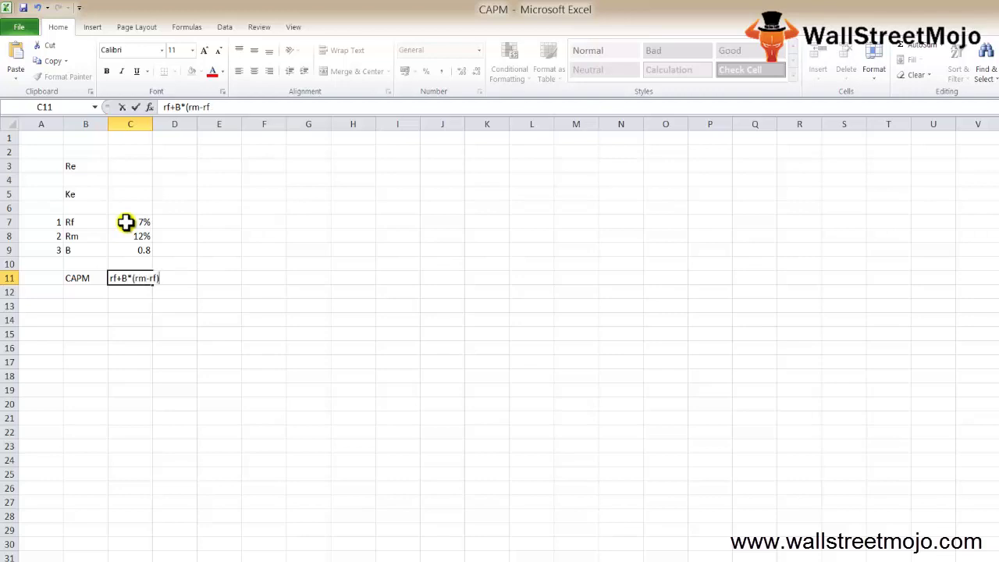
type(")")
key("Return")
Calculate the cost of equity in C13 with the formula =C7+C9*(C8-C7)
key("Left")
key("Down")
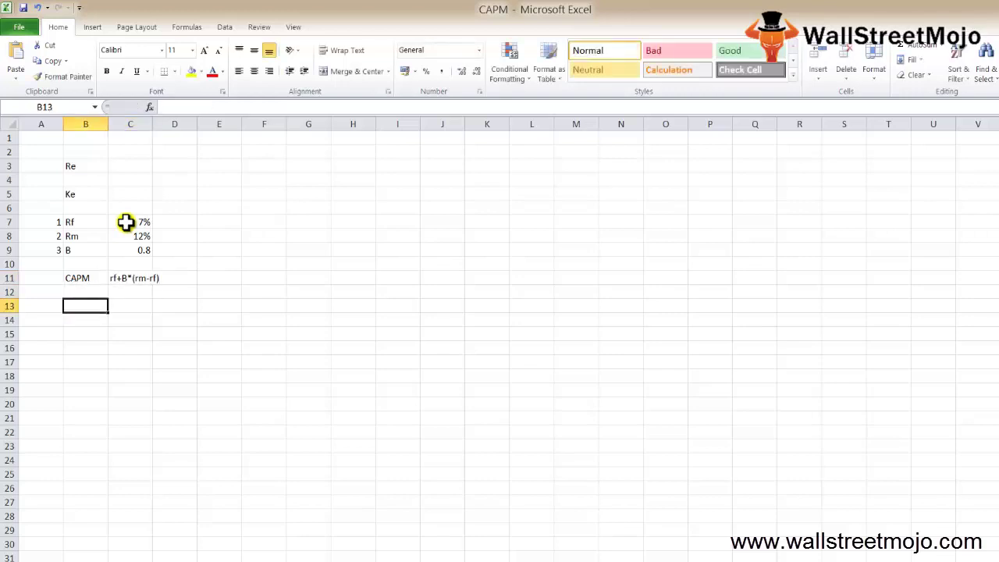
key("Right")
type("=")
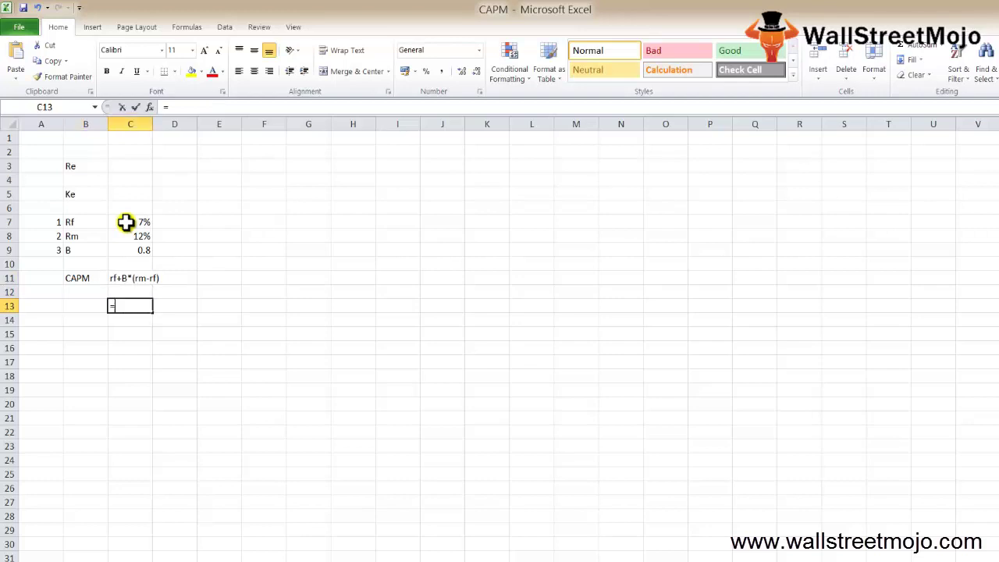
key("Up")
key("Up")
key("Up")
key("Up")
key("Up")
key("Up")
type("+")
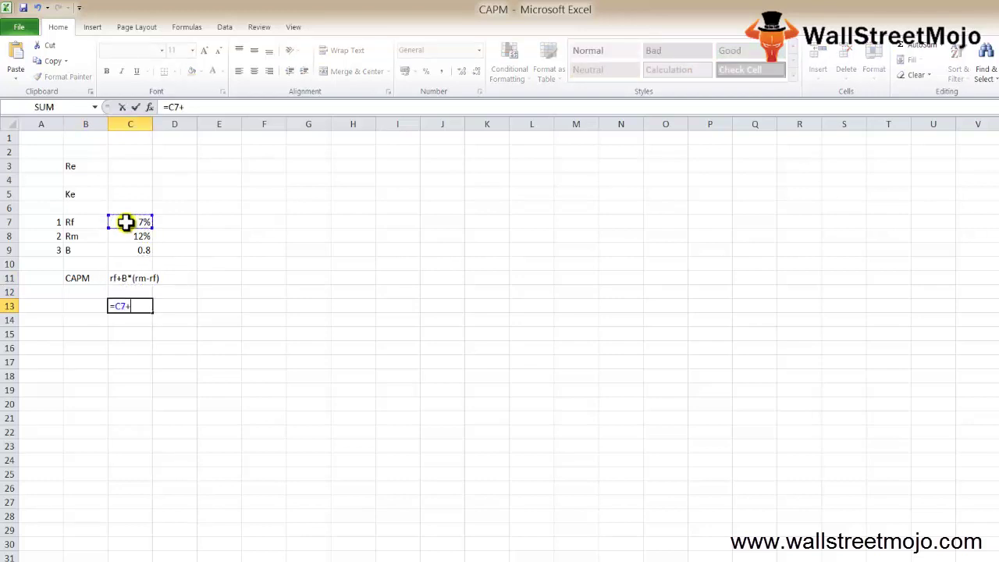
key("Up")
key("Up")
key("Up")
key("Up")
type("*(")
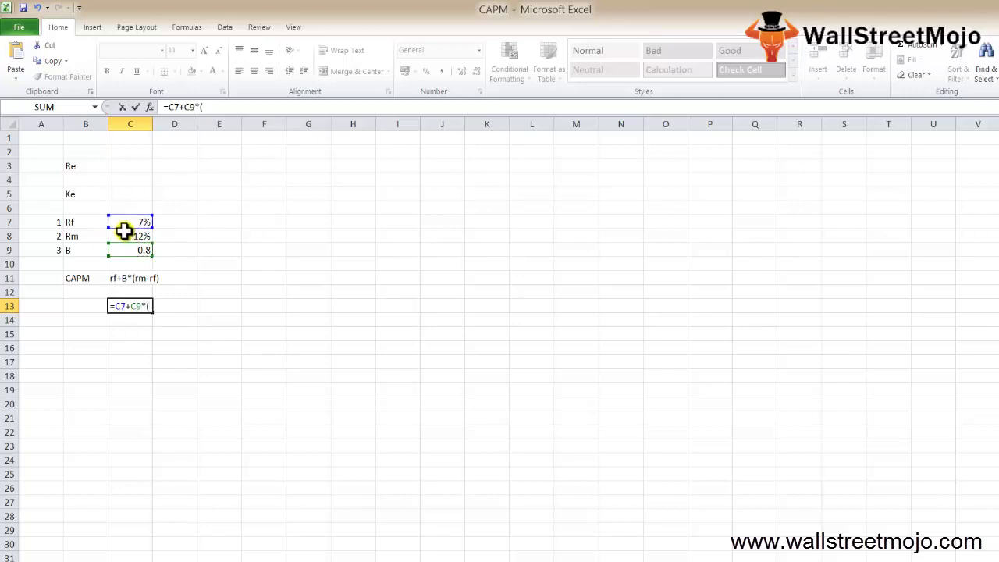
left_click(124, 236)
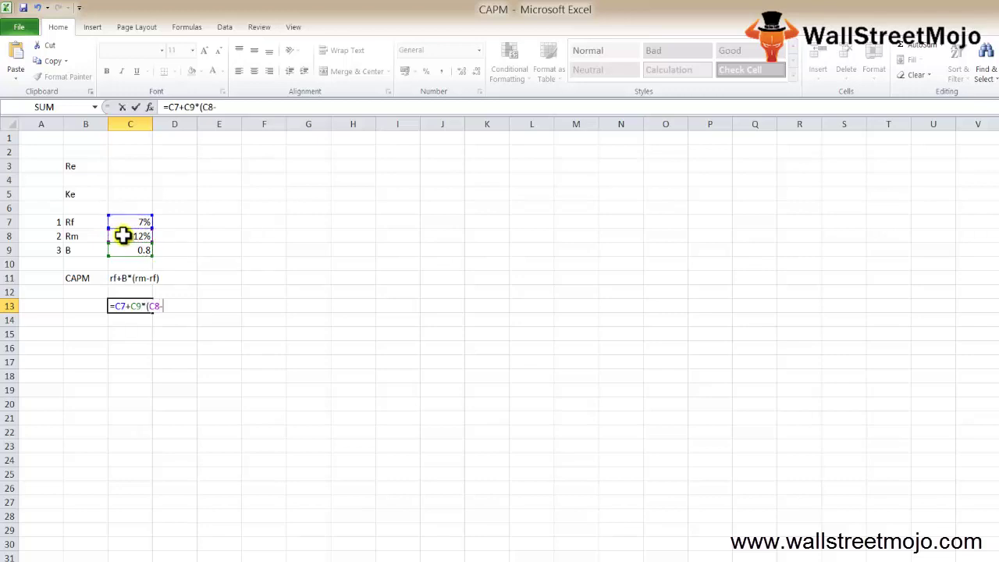
type("-")
left_click(121, 221)
type(")")
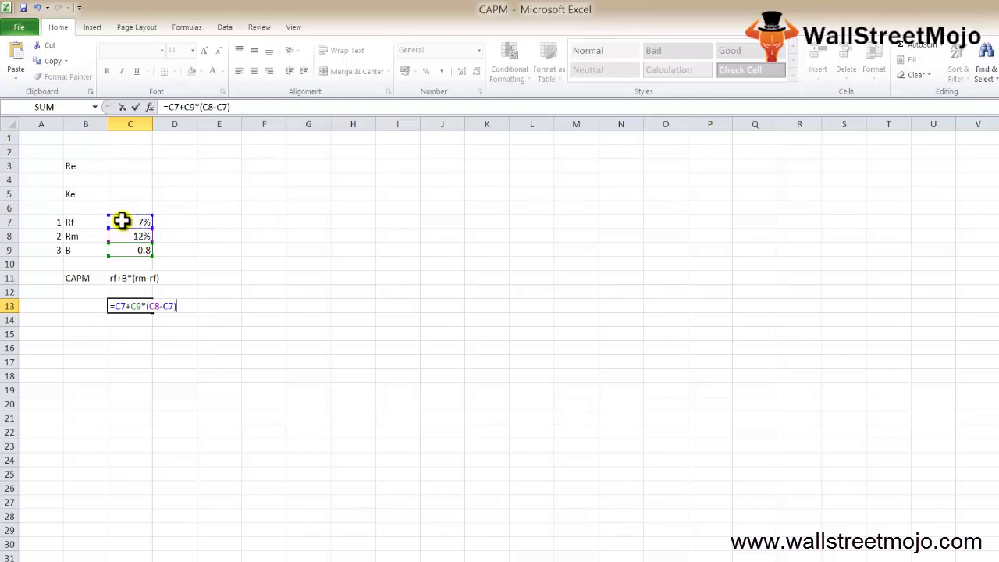
key("Return")
Format the result in C13 as a percentage and label it Ke in B13
key("Up")
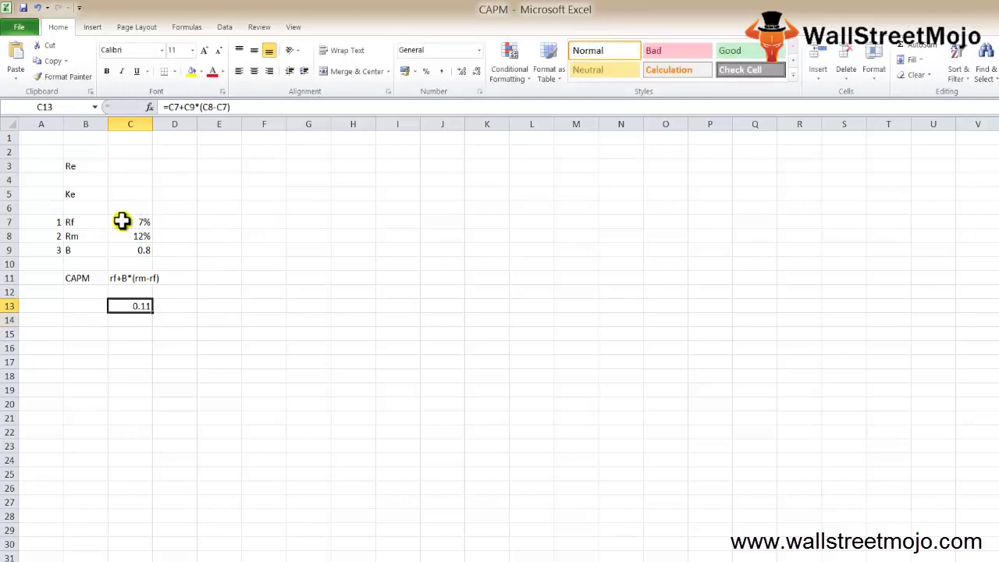
left_click(426, 69)
key("Left")
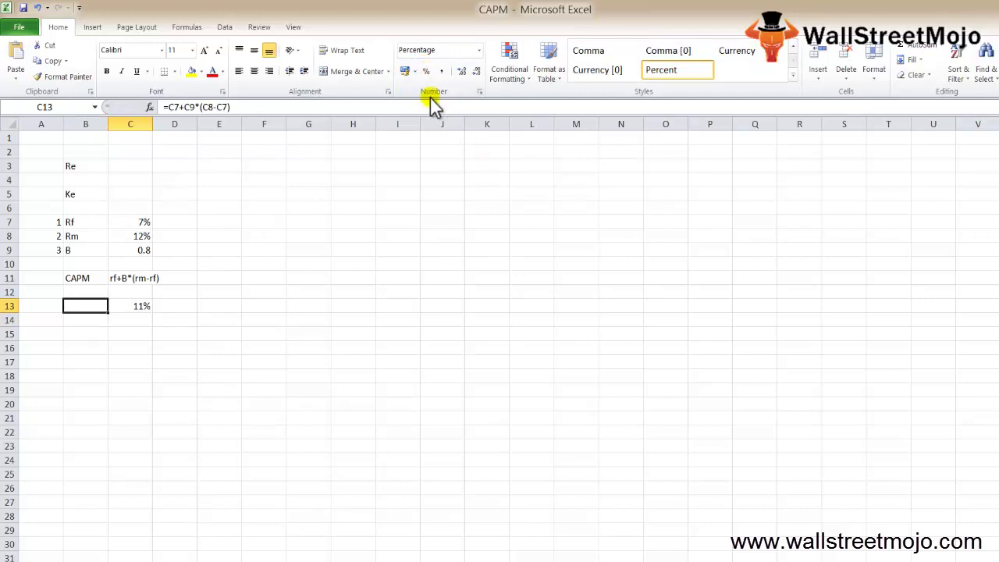
type("Ke")
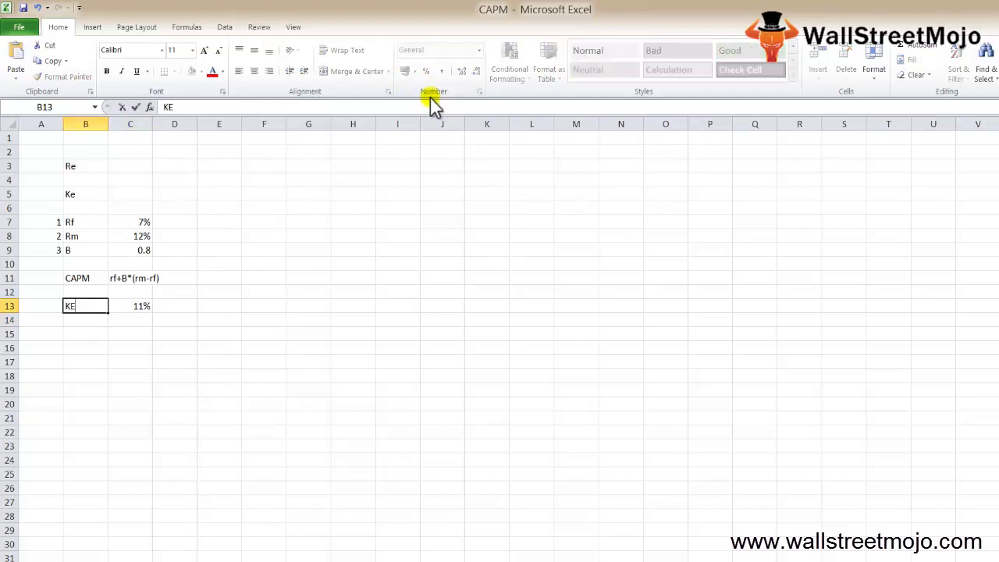
key("Return")
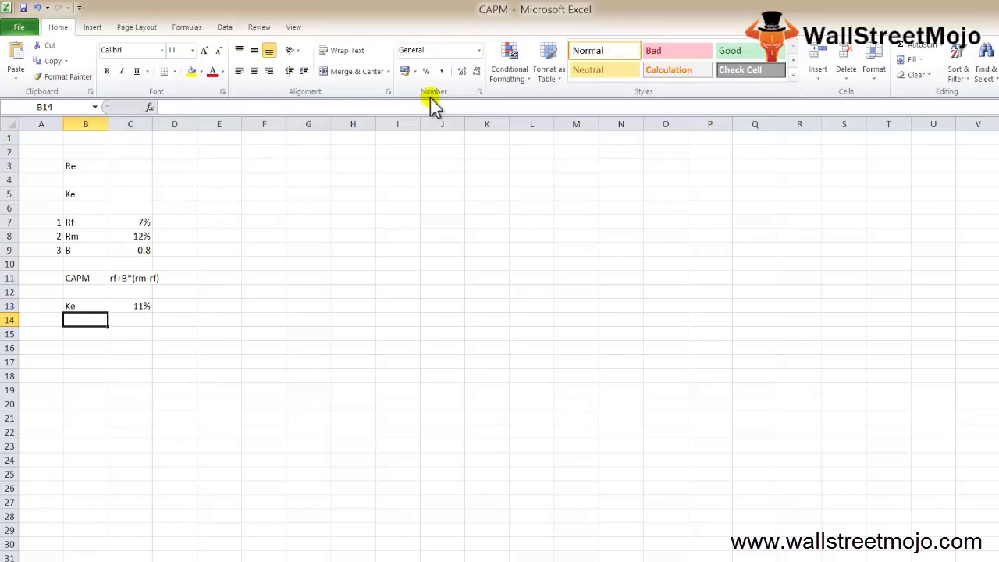
key("Right")
key("Up")
key("Left")
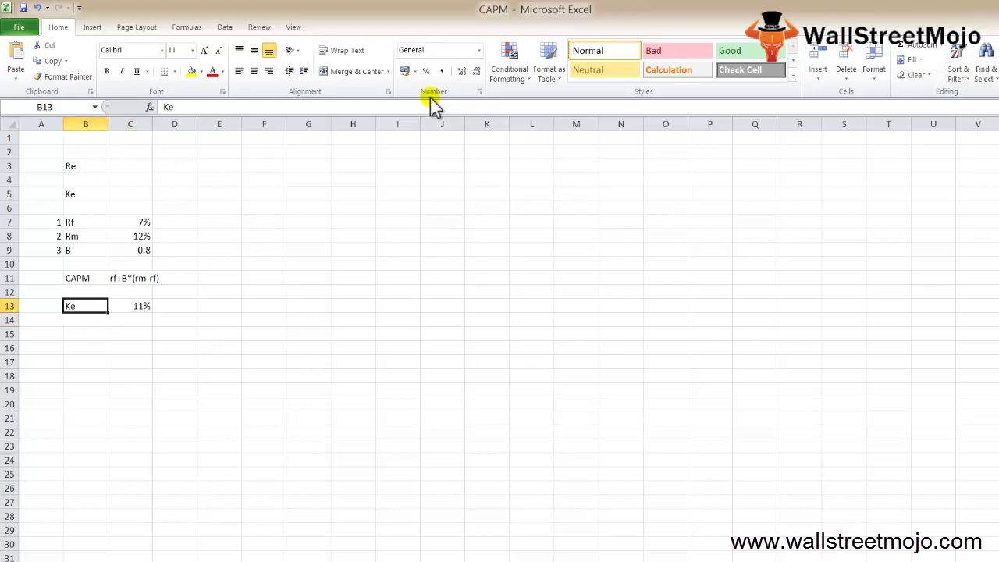
key("shift+Right")
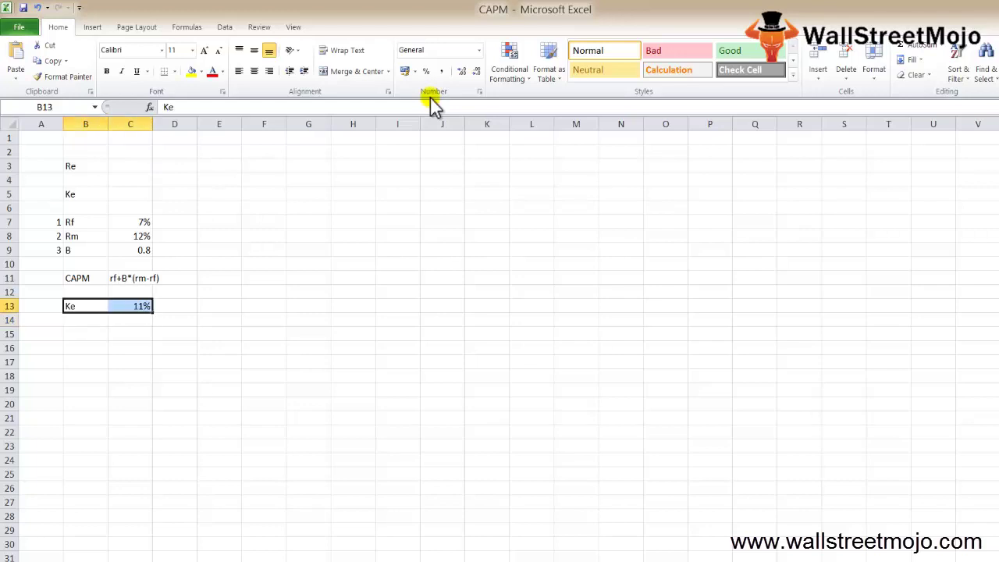
key("Down")
key("Up")
key("shift+Right")
Enter the label Fair value of the stock in B15
key("Down")
key("Down")
type("F")
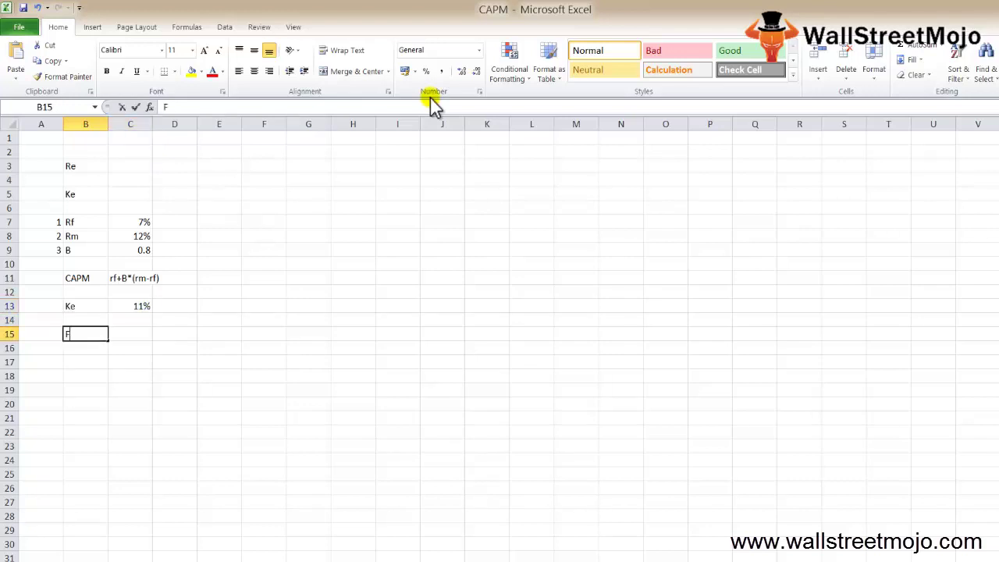
type("air values f")
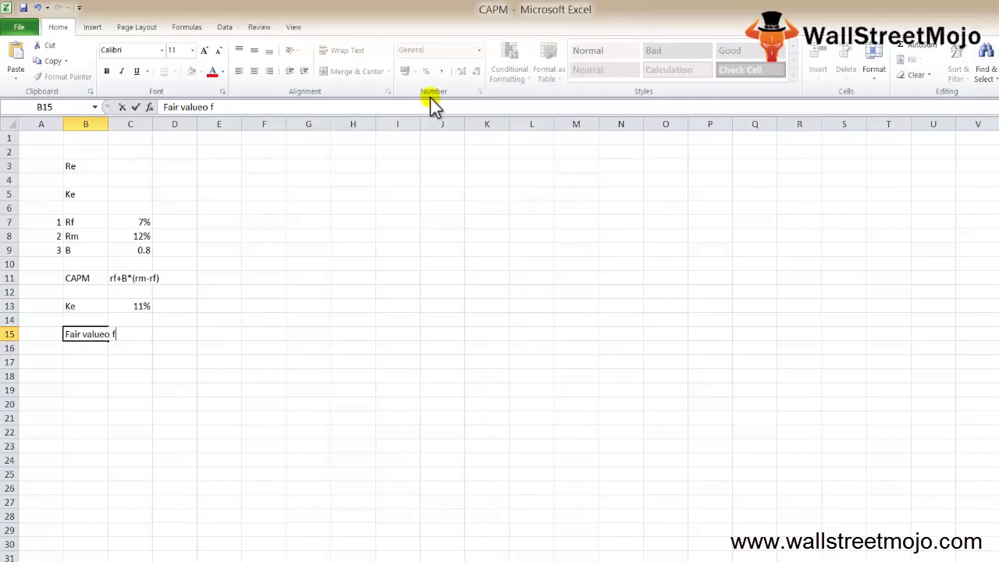
key("BackSpace")
key("BackSpace")
key("BackSpace")
type("of the stock")
key("Return")
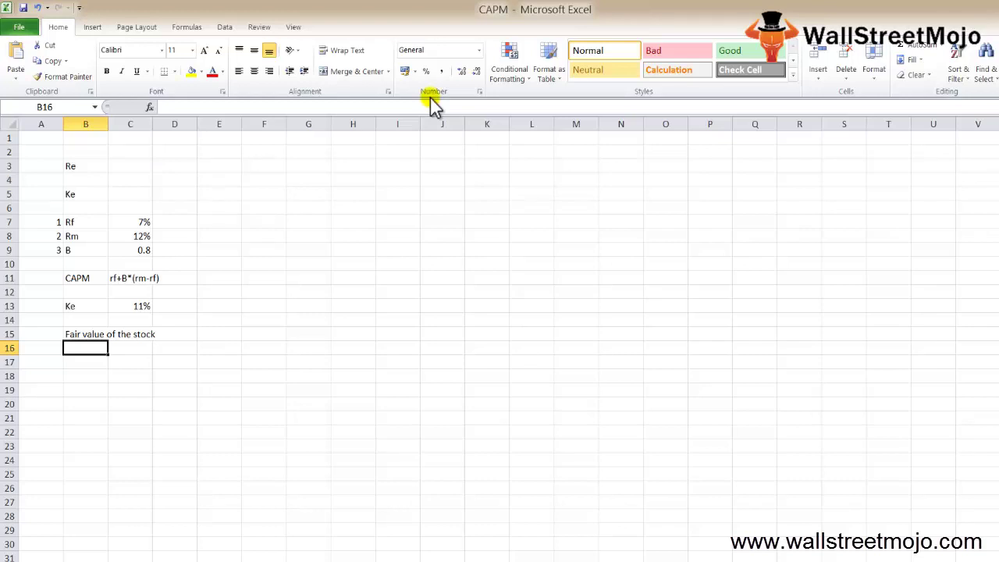
key("Down")
key("Down")
key("Down")
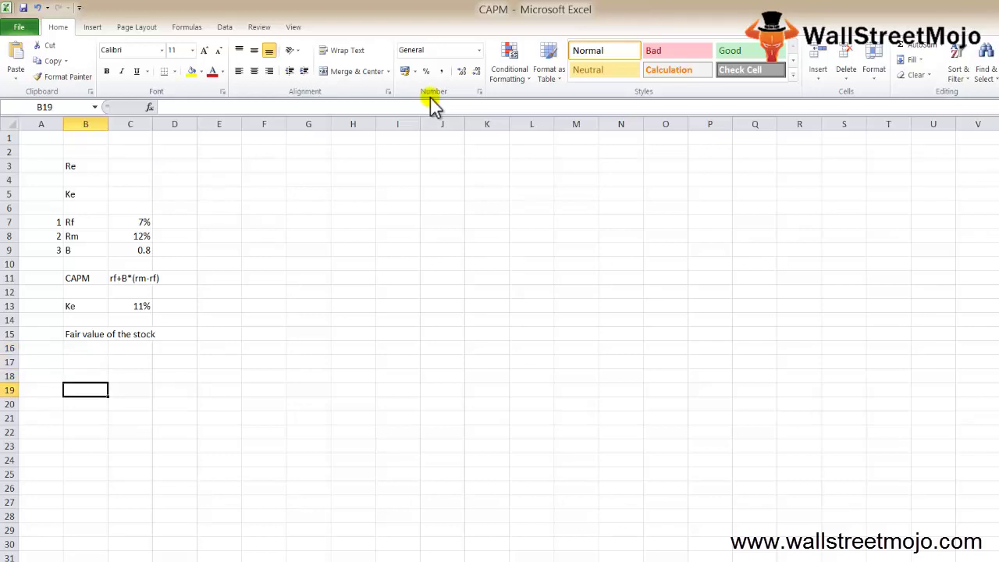
key("Right")
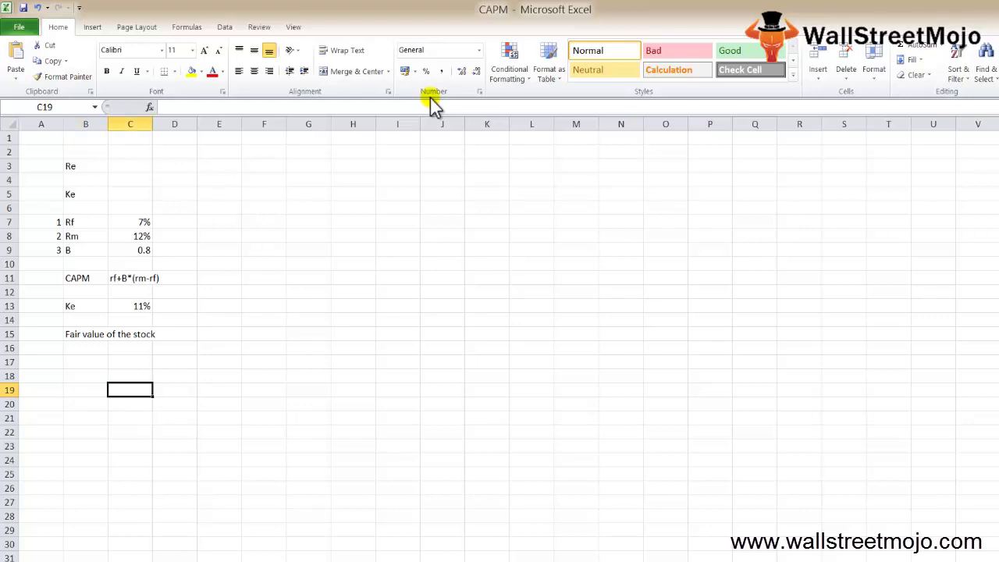
key("ctrl+Page_Down")
key("Down")
key("Right")
key("Right")
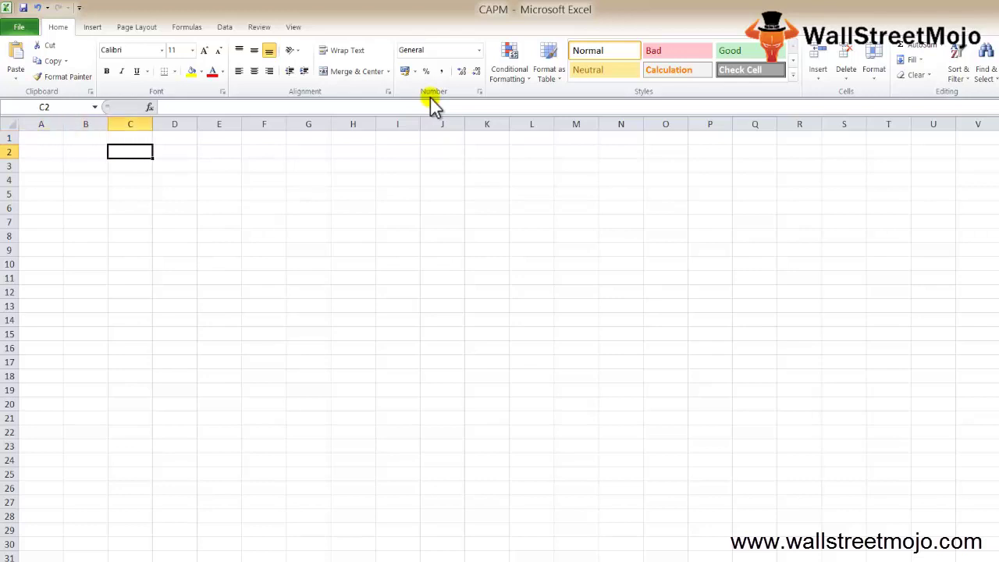
key("Left")
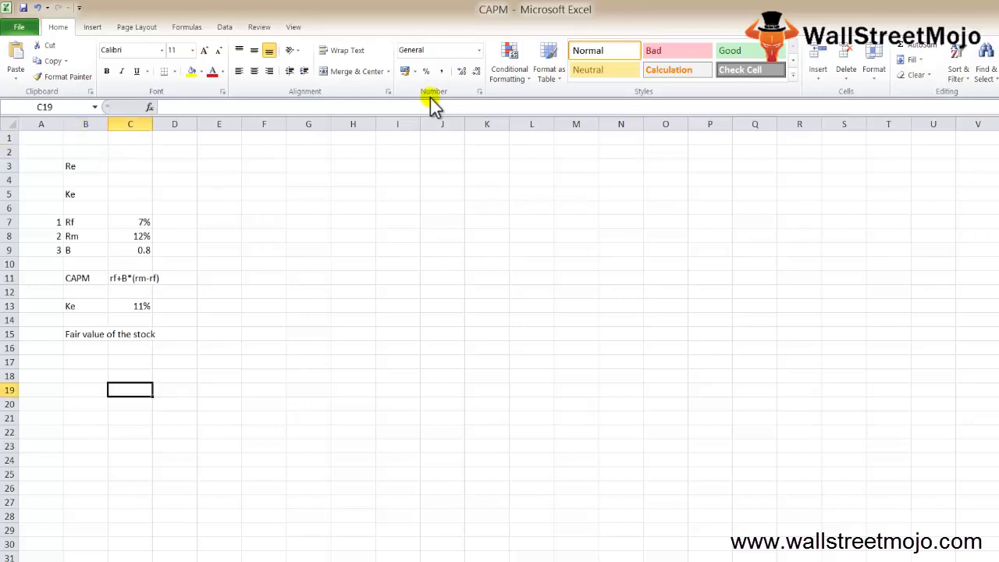
key("Up")
key("Up")
key("Up")
key("Up")
key("Up")
key("Up")
key("Up")
key("Up")
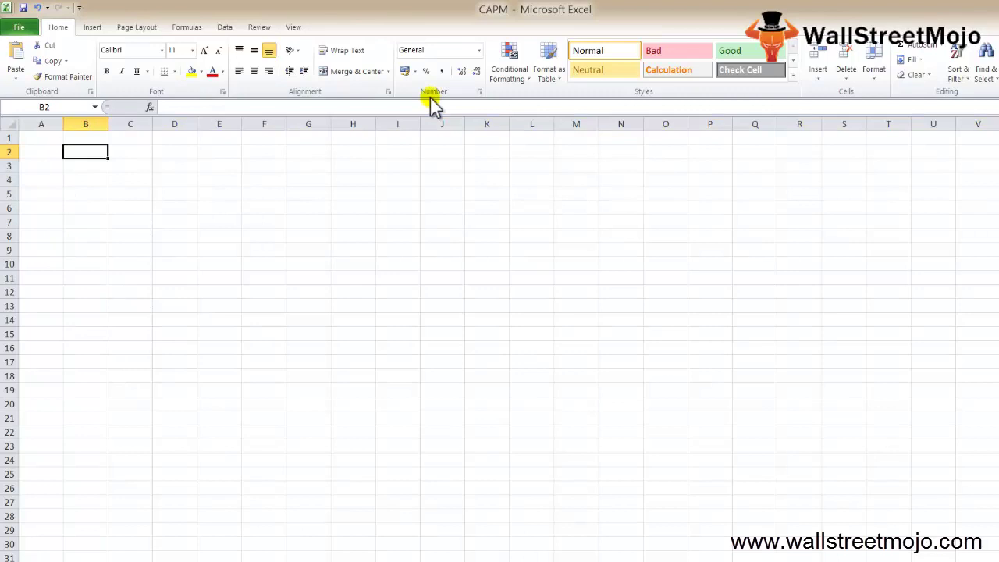
On the blank sheet Sheet2, enter the label 10 year Treausry in B3 and the value 2.42 in B5
key("Down")
key("Right")
key("Left")
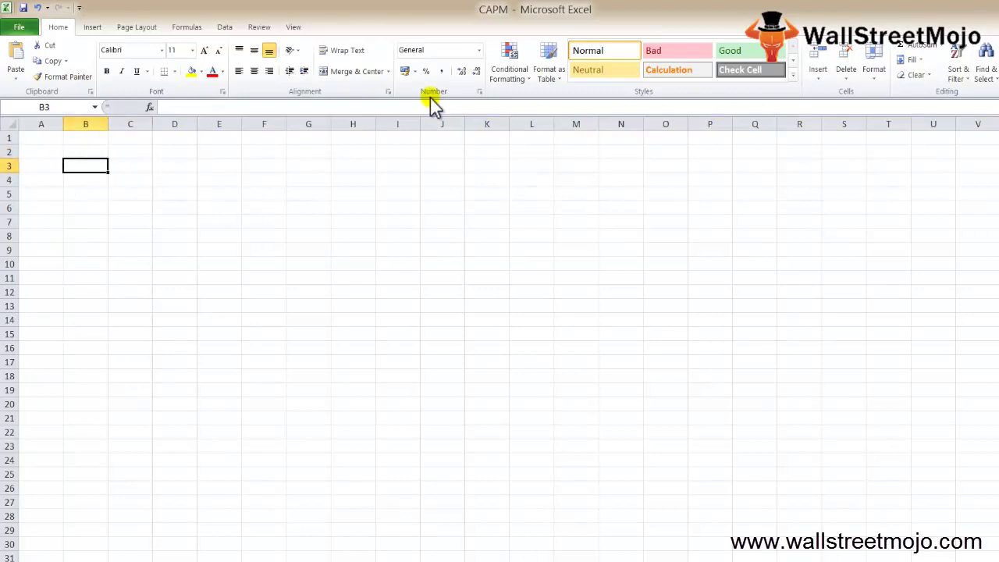
type("10 year")
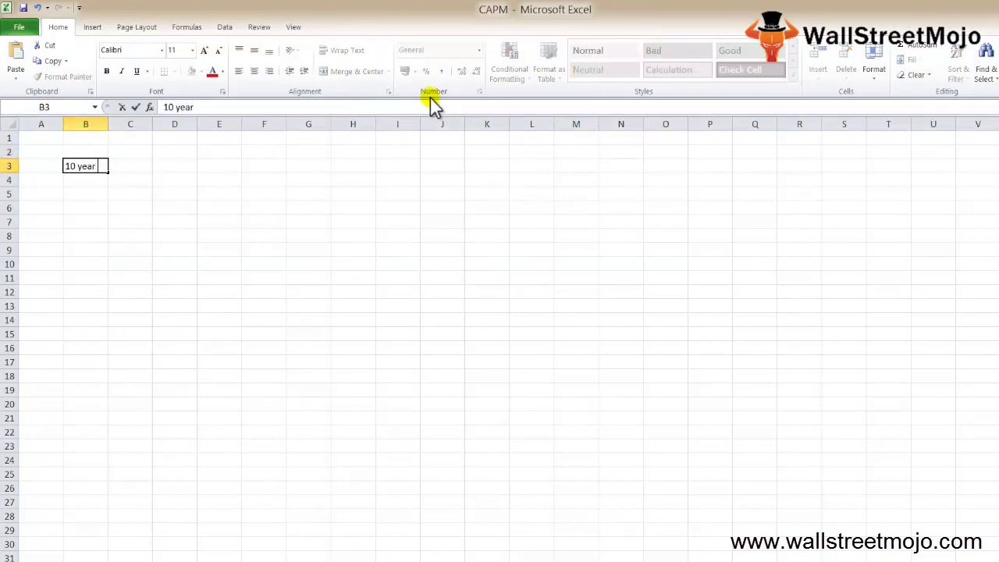
type(" Treausry")
key("Return")
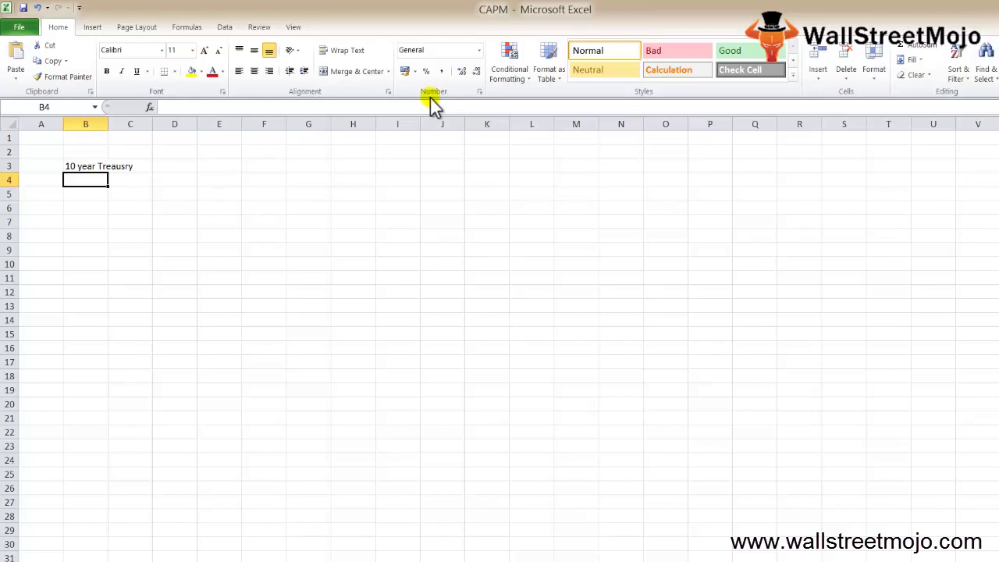
key("Return")
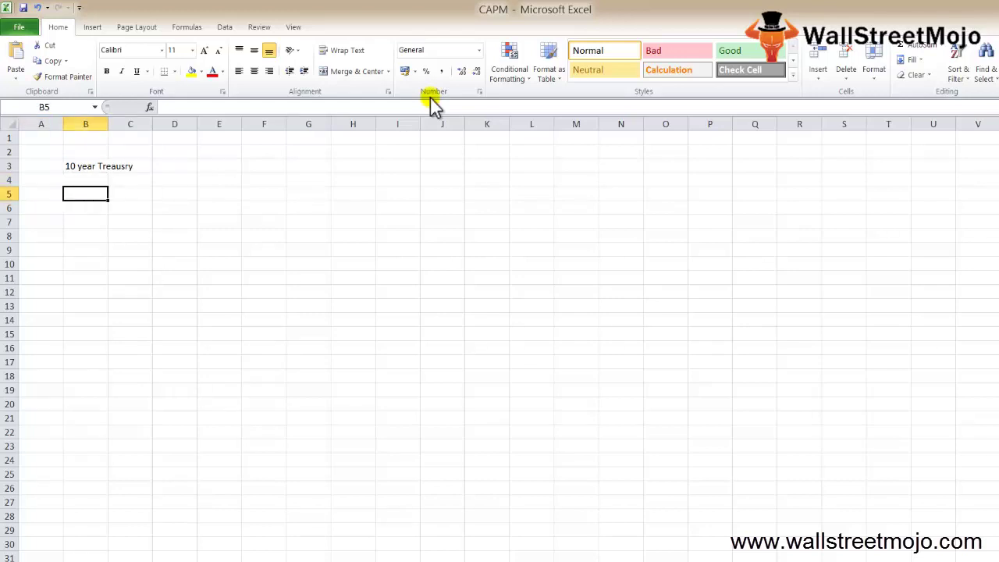
type("2.42")
key("Return")
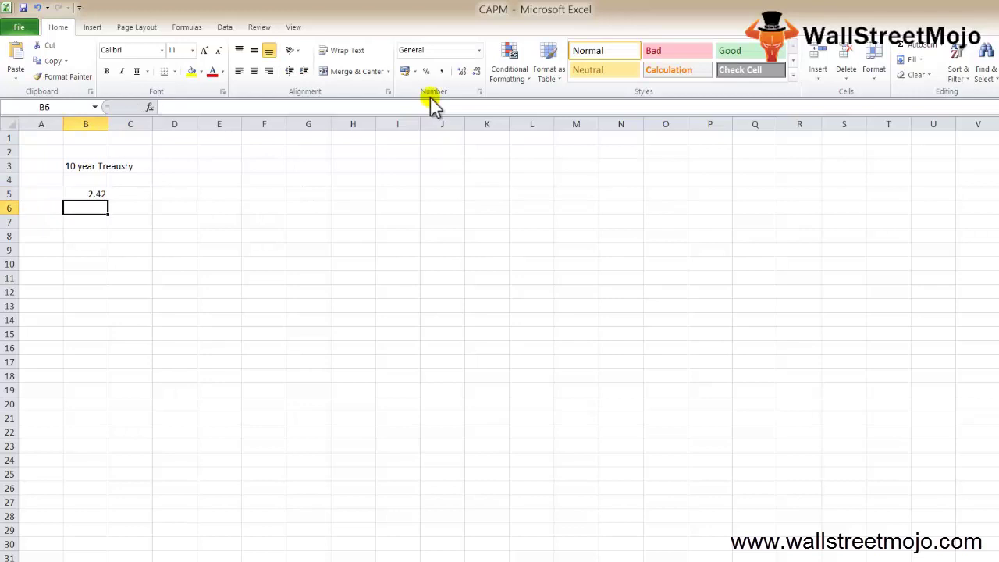
Number the first two CAPM inputs on Sheet2 with 1 in A3 and 2 in A7
key("Up")
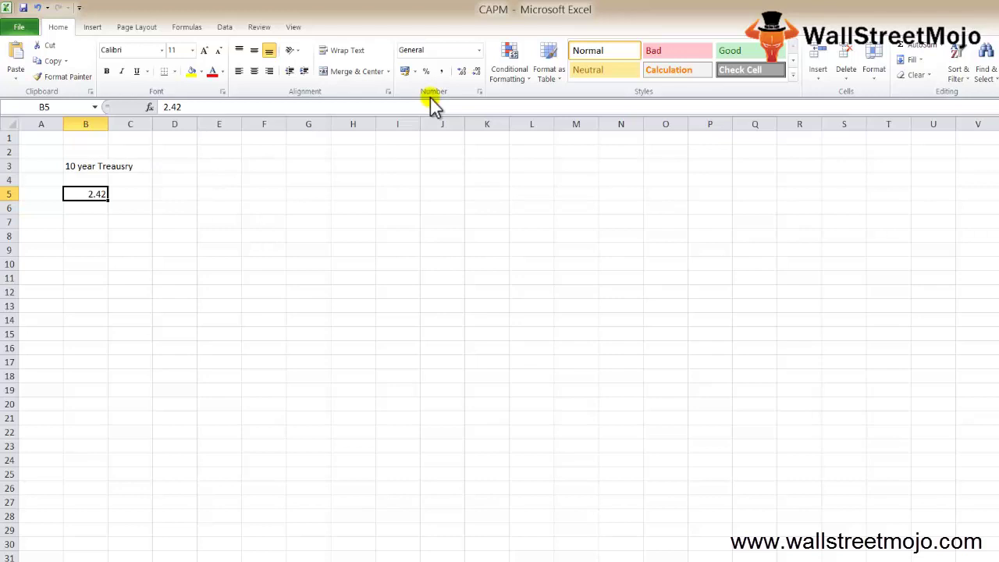
key("Down")
key("Down")
key("Left")
key("Up")
key("Up")
key("Up")
key("Up")
type("1")
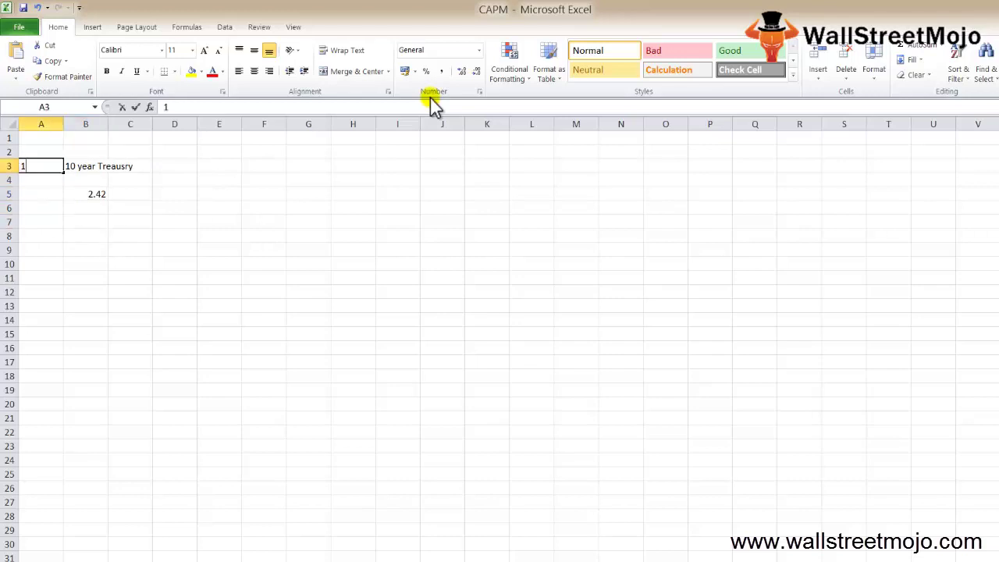
key("Down")
key("Down")
key("Down")
key("Down")
type("2")
key("Return")
Enter the label (RM - Rf ) in B7 and the equity risk premium 6.25% in D7
key("Up")
key("Right")
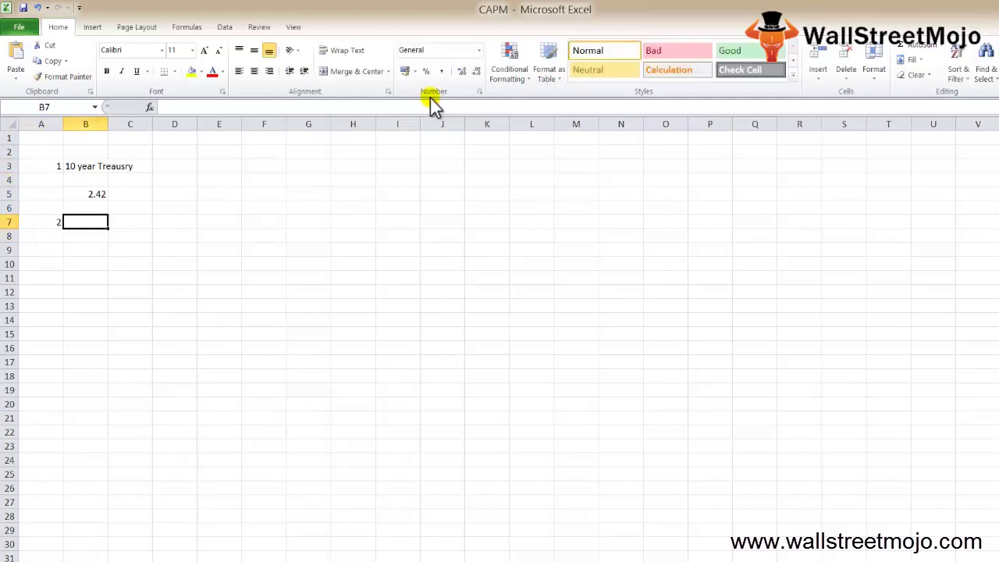
type("R")
key("BackSpace")
type("(RM")
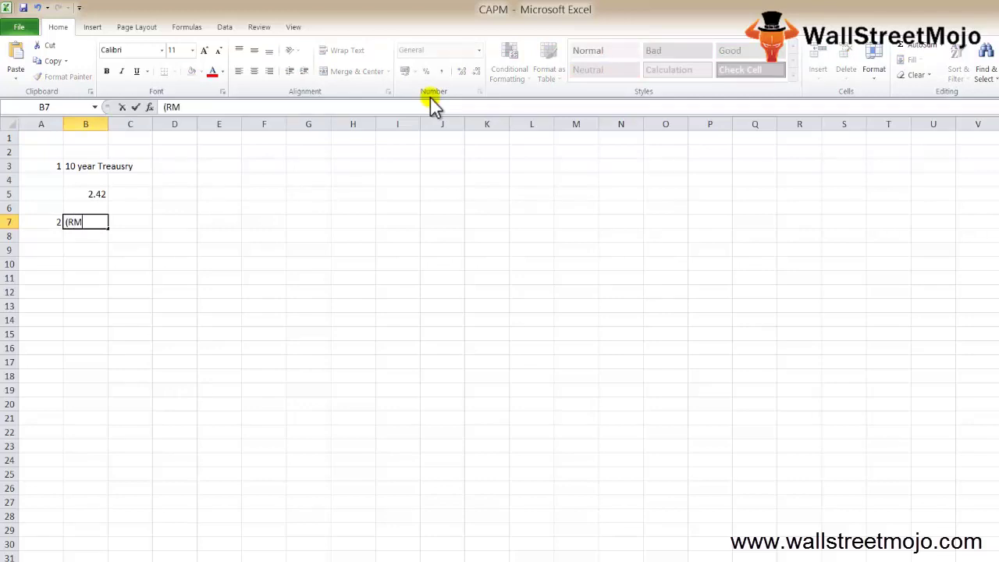
type(" - Rf )")
key("Return")
key("Up")
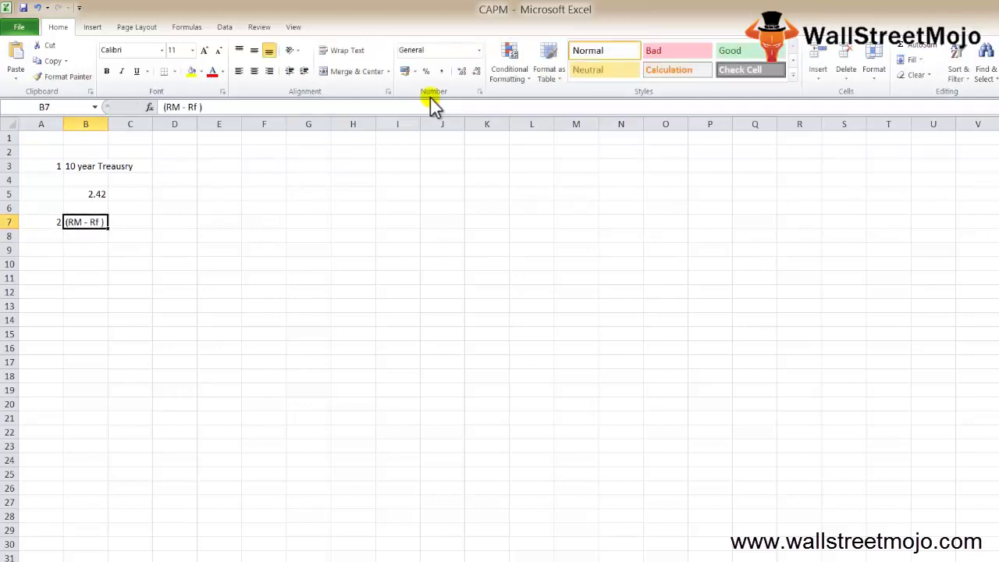
key("Right")
key("Right")
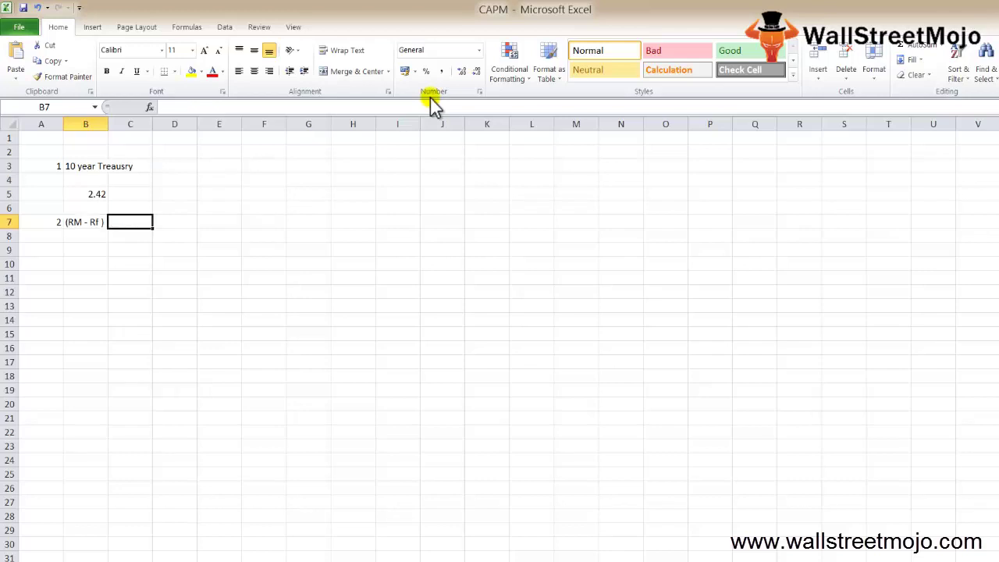
type("6.25")
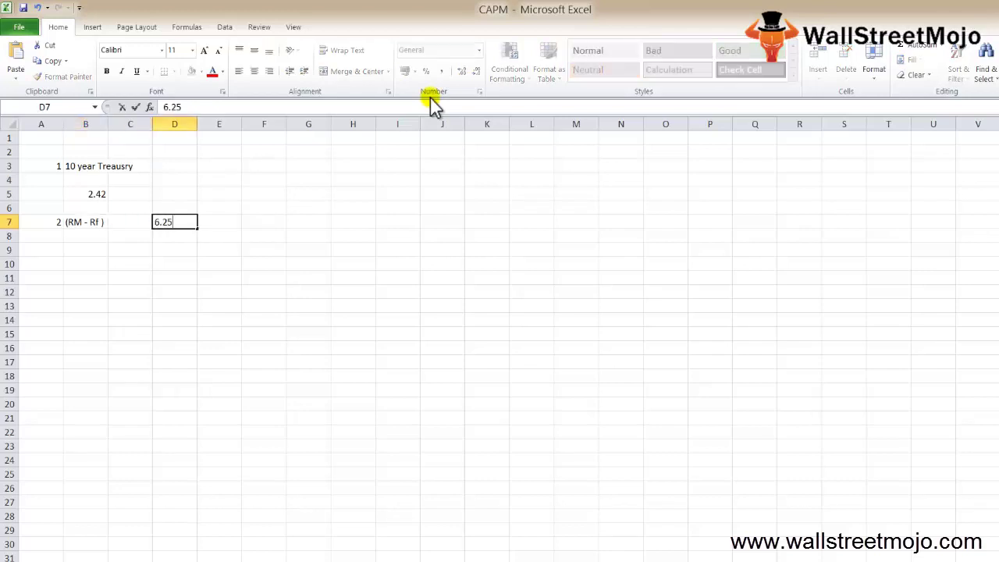
type("%")
key("Return")
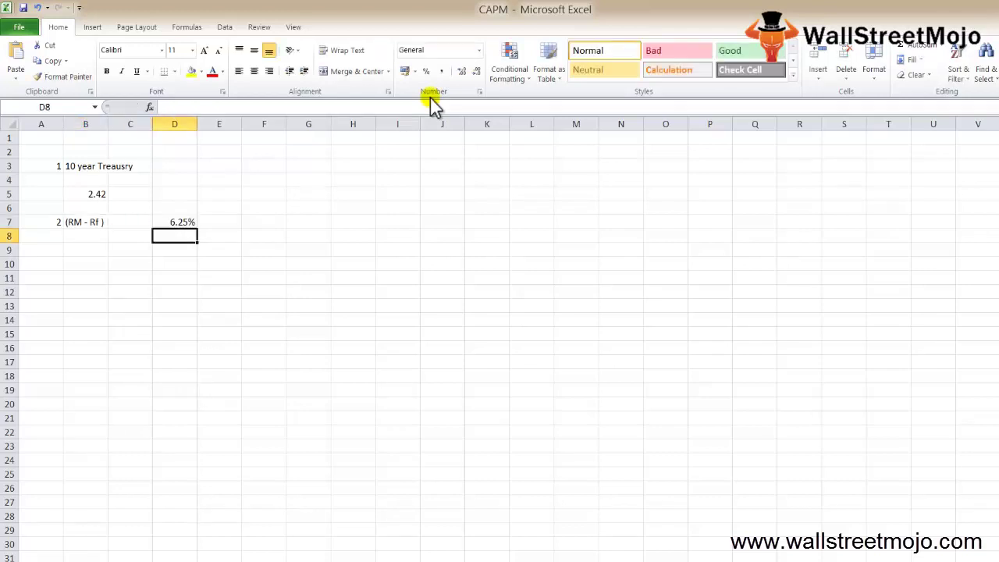
Enter the number 3 in A9 for the third CAPM input
key("Down")
key("Left")
key("Left")
key("Left")
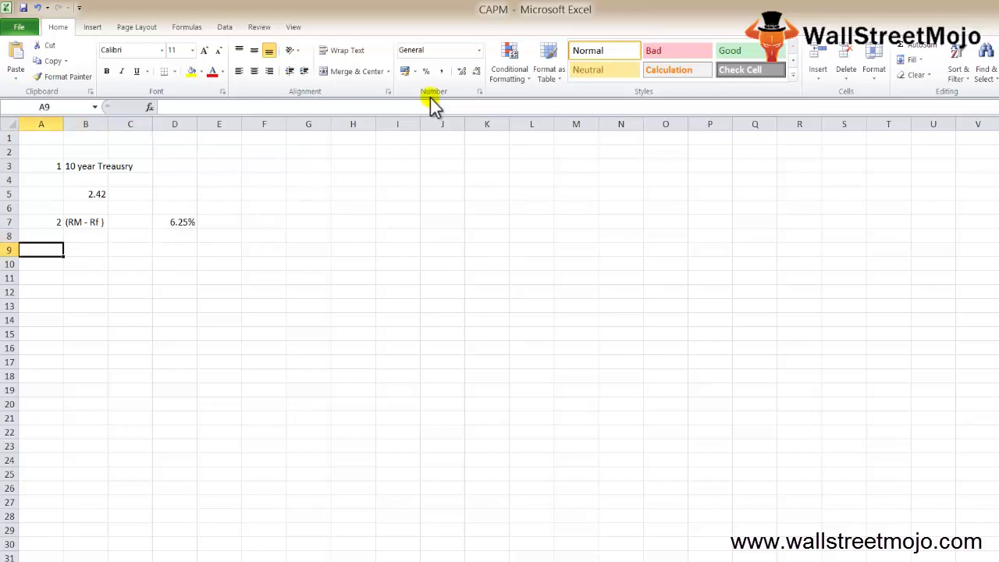
type("3")
key("Tab")
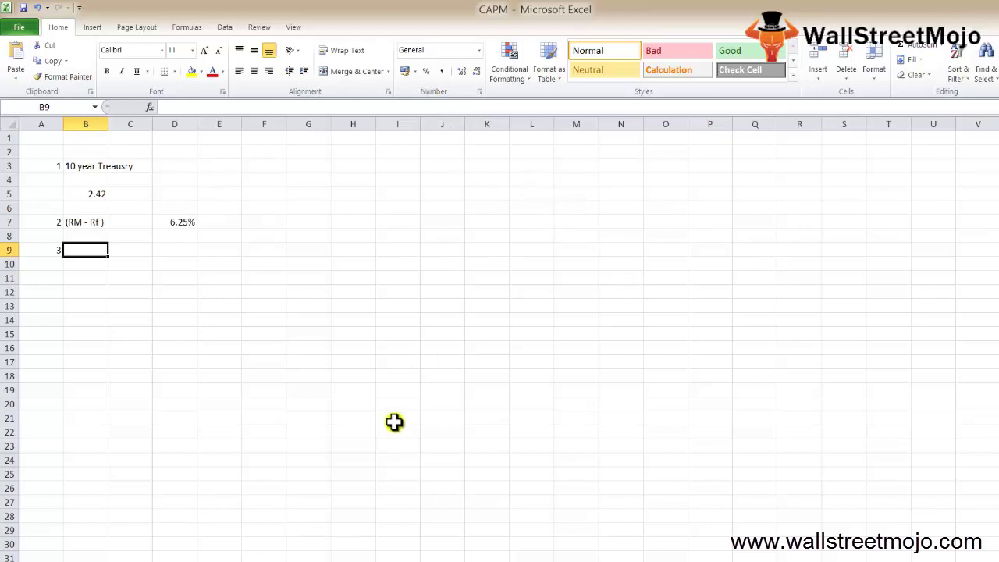
Switch to the browser and read the Starbucks equity risk premium and beta sections in the WallStreetMojo CAPM article
key("alt+Tab")
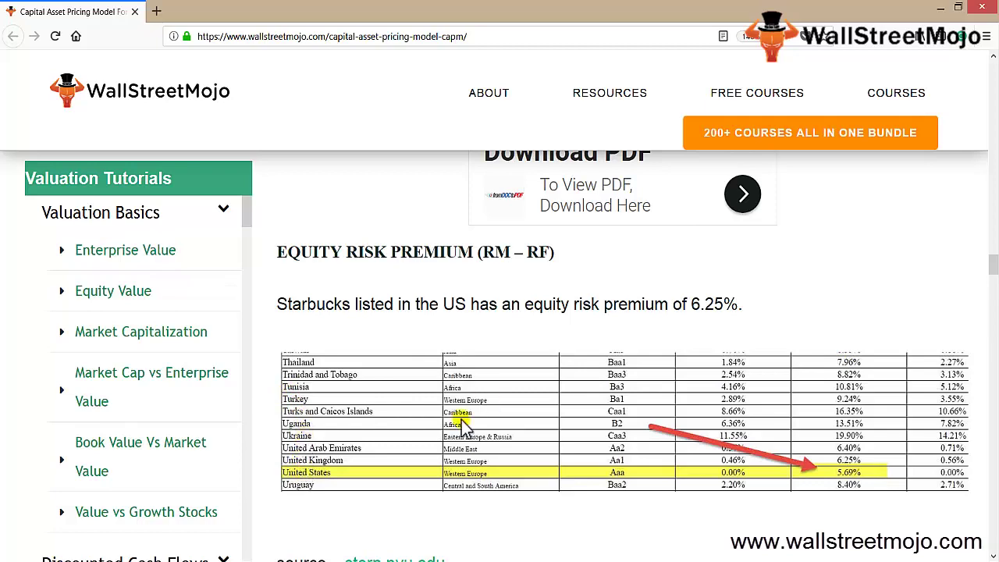
scroll(561, 305, "down", 4)
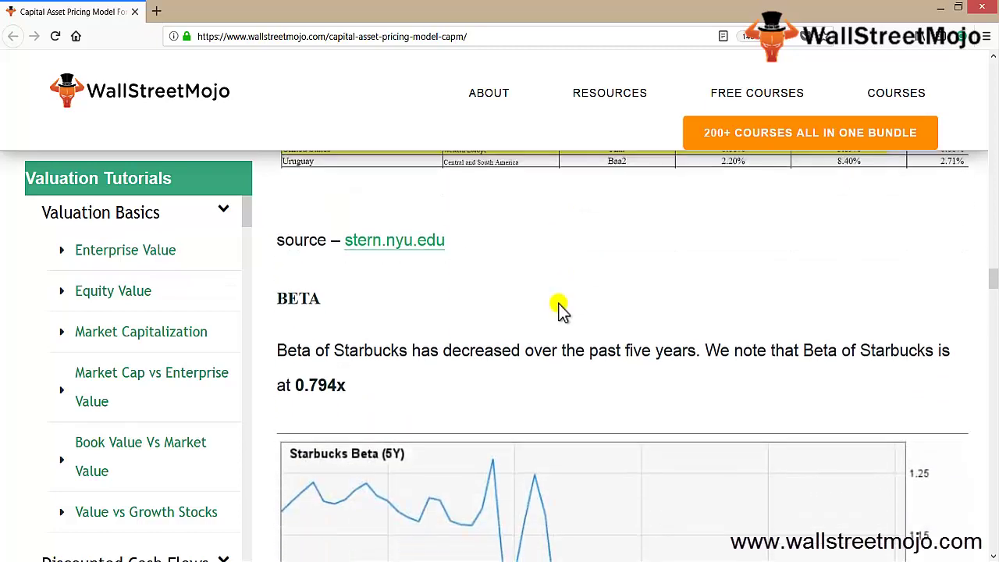
scroll(560, 308, "down", 2)
scroll(559, 307, "down", 3)
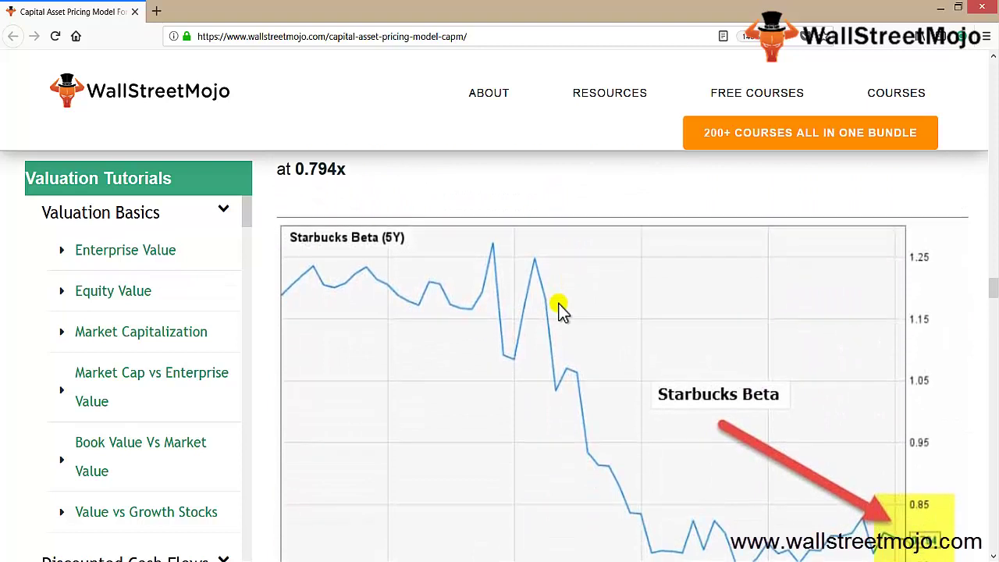
left_click_drag(994, 303, 989, 285)
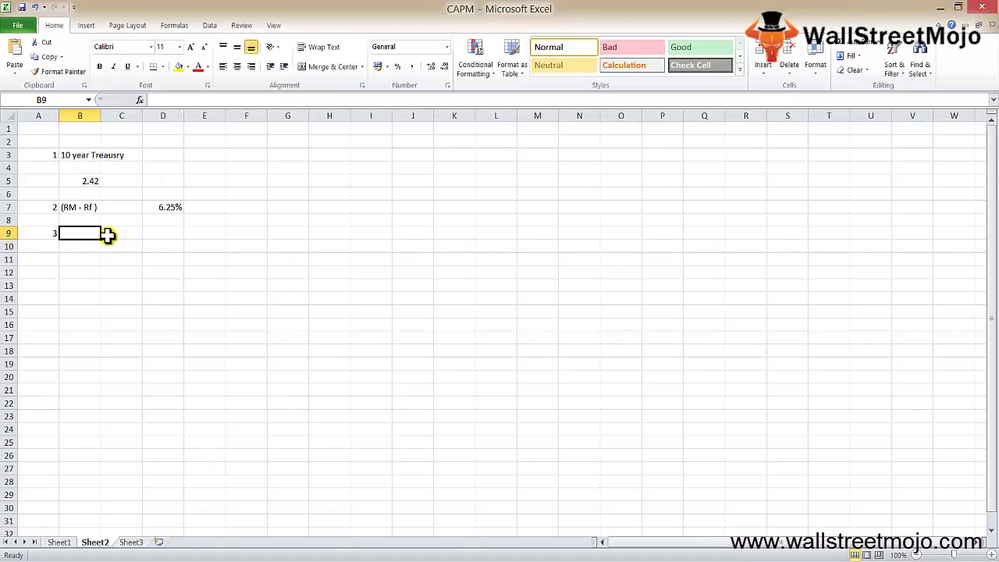
Back in the Excel workbook, calculate the Starbucks cost of equity in B9 of Sheet2 with the formula =2.42%+0.794*(5.69%)
type("=2.42%")
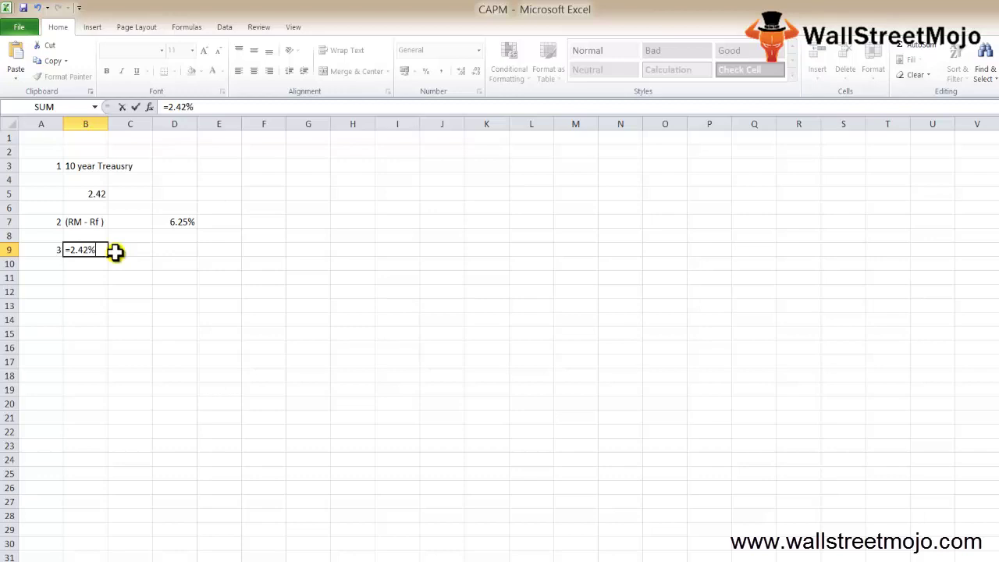
type("+0.794*")
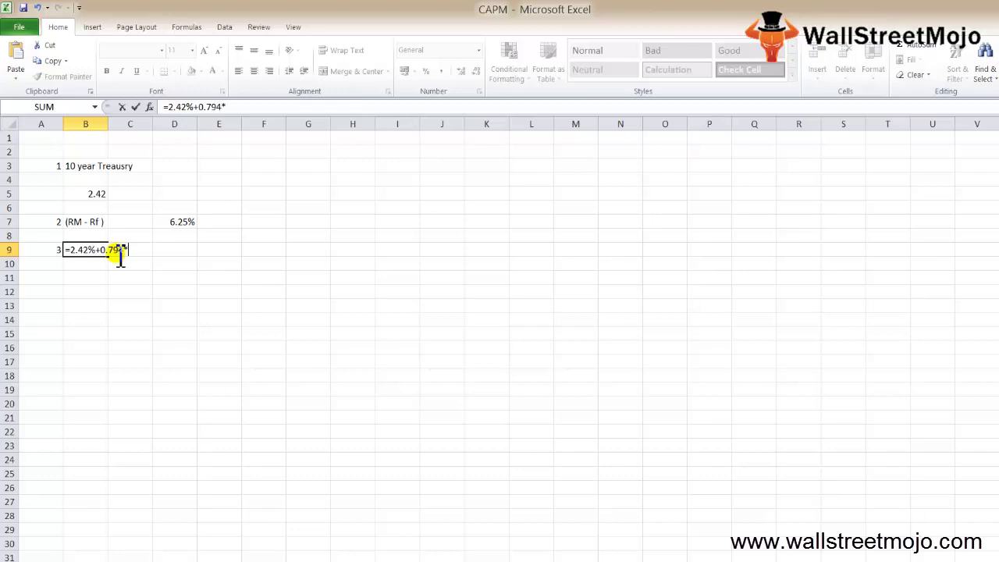
type("(5.69%)")
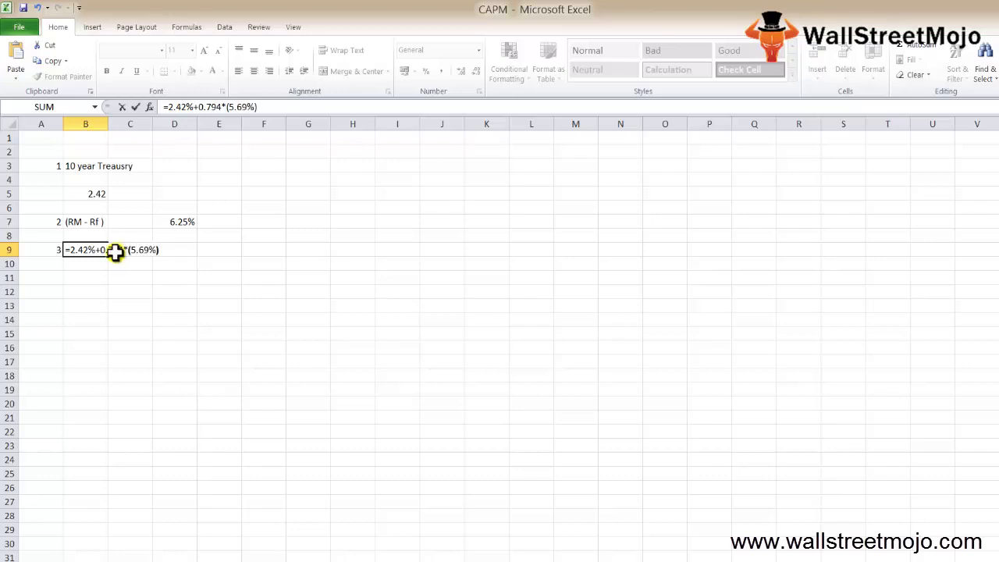
key("ctrl+Return")
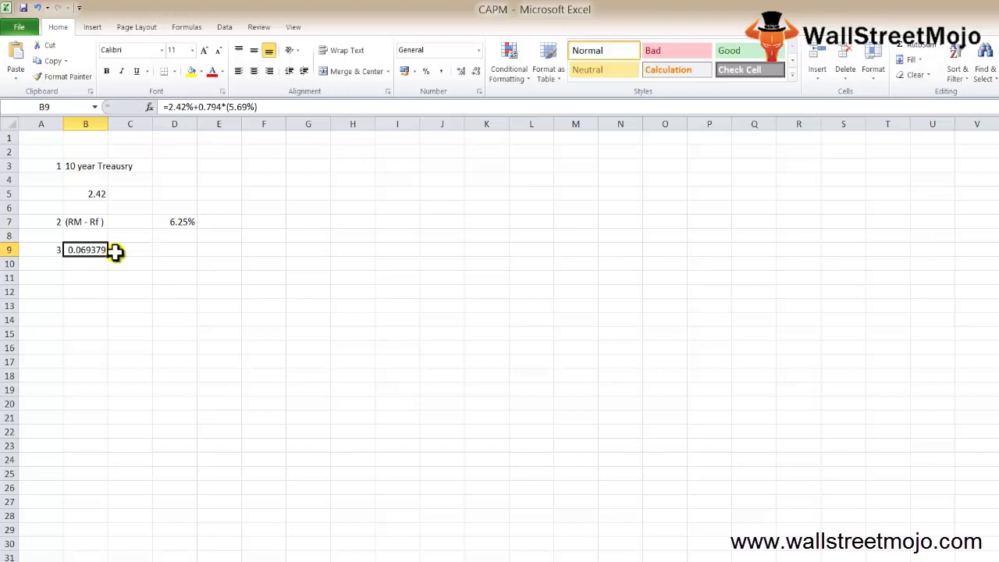
Format the result in B9 as a percentage with two decimal places
left_click(427, 72)
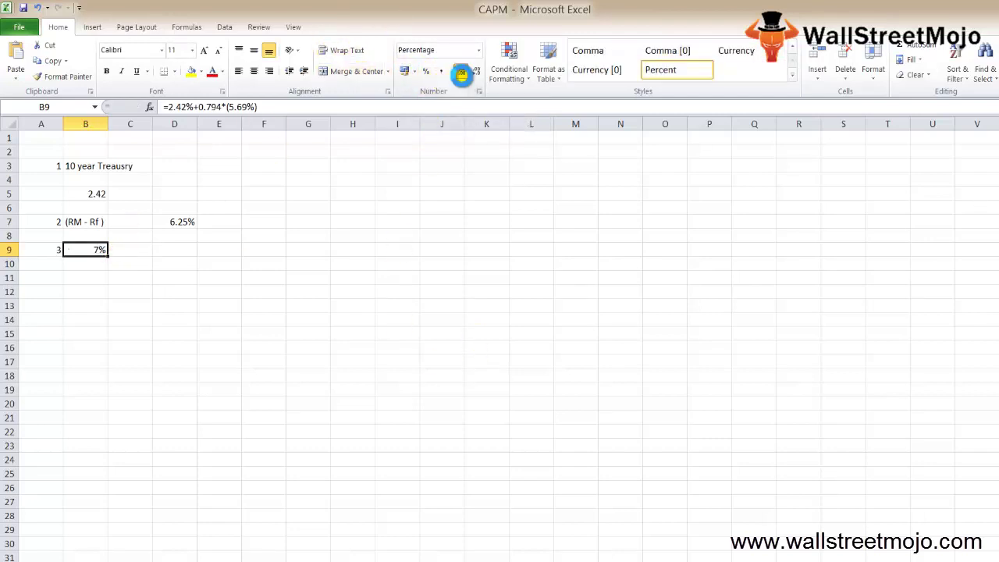
left_click(462, 71)
left_click(462, 72)
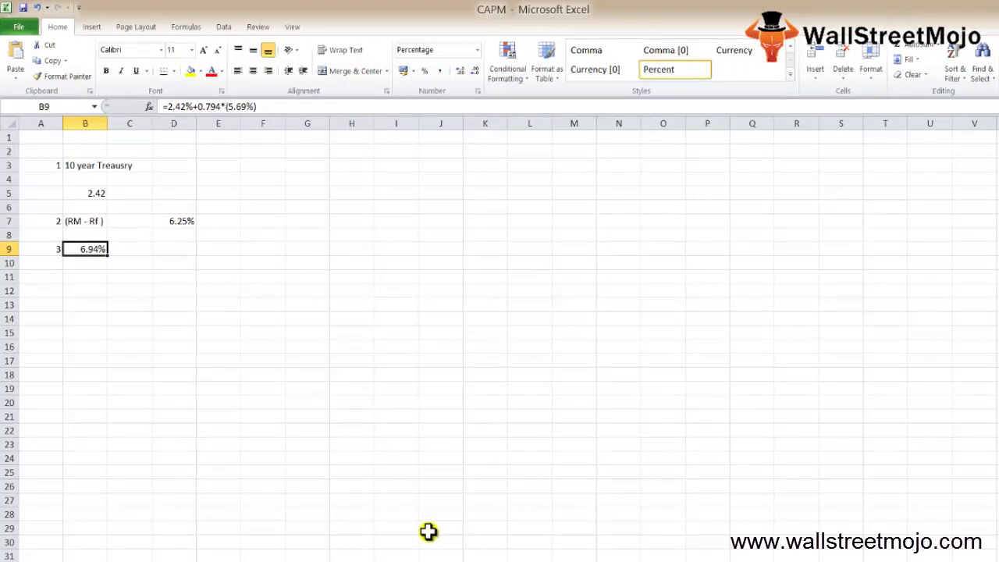
Enter the number 1 in C11 and the label Re in D11
key("Down")
key("Down")
key("Down")
key("Up")
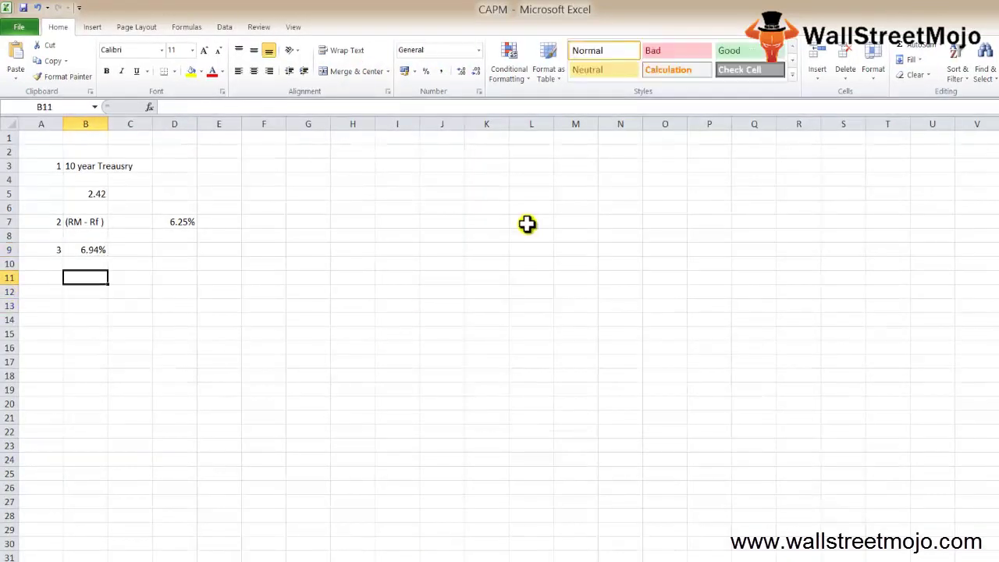
key("Right")
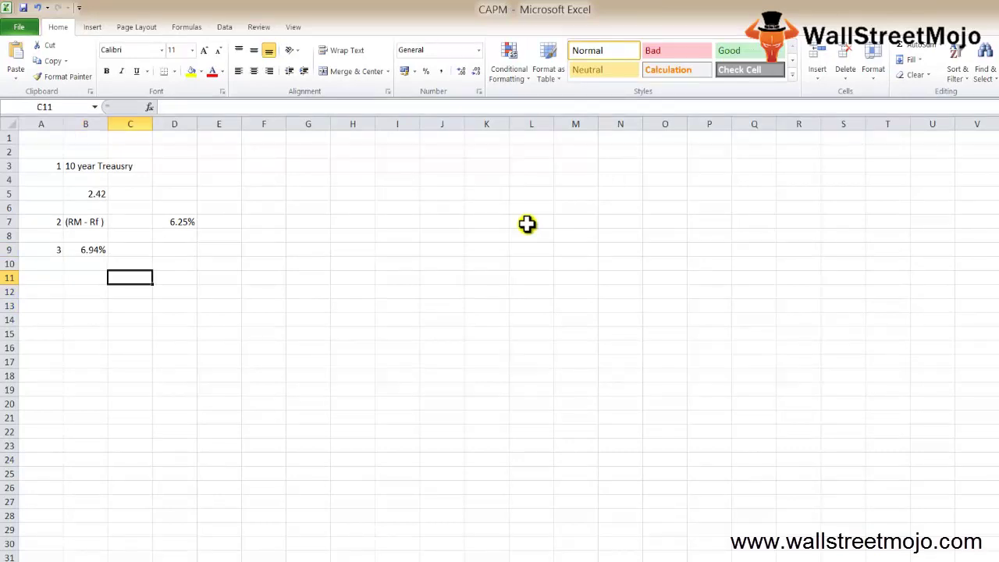
type("1")
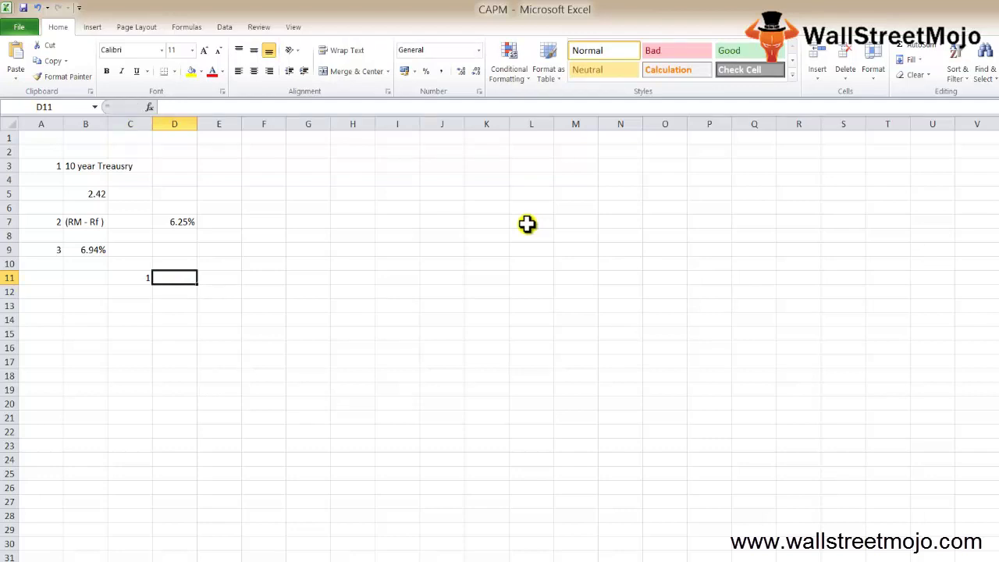
type("Re")
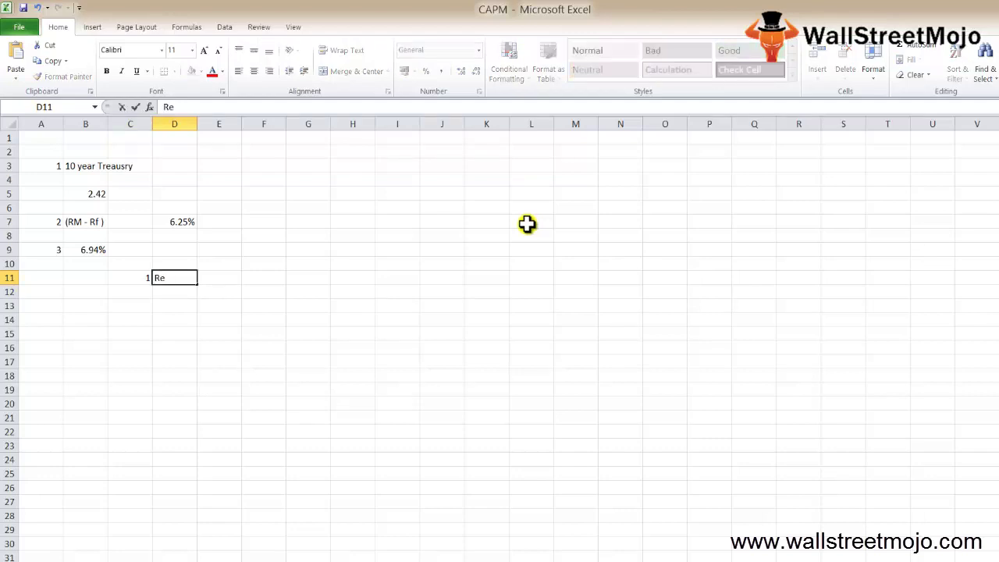
key("ctrl+Return")
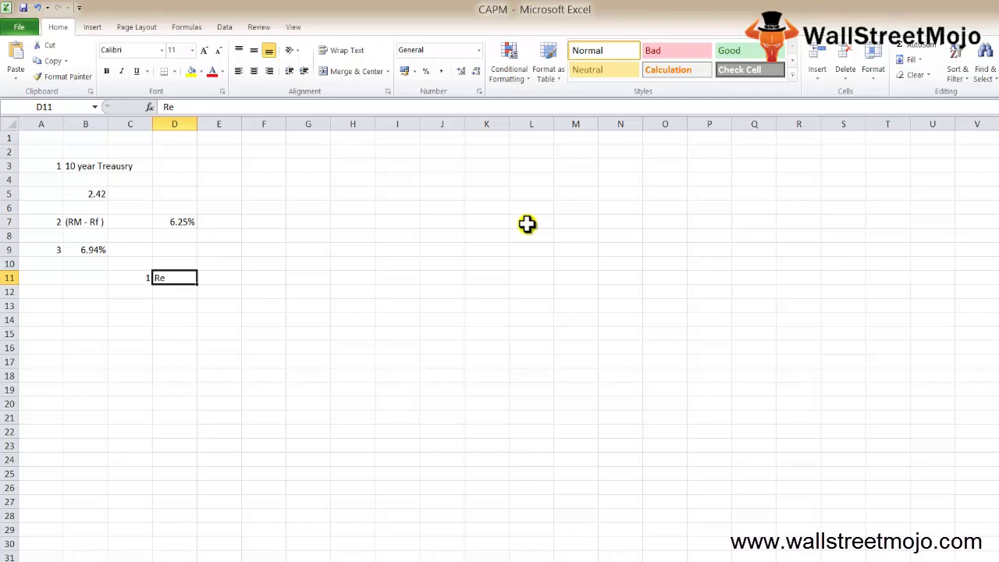
Enter the number 2 in C12 and the label Rf in D12
key("Return")
key("Left")
type("2")
key("Return")
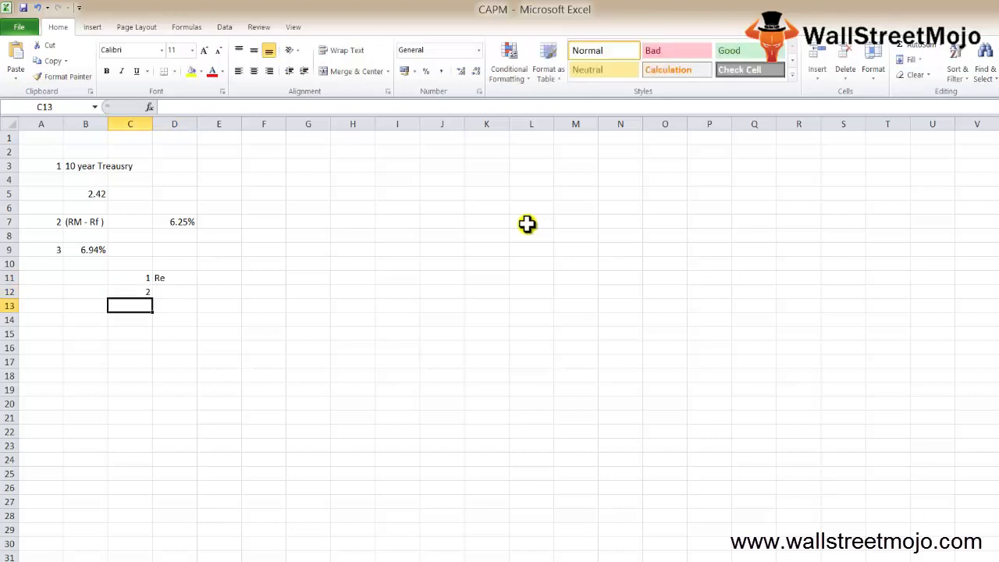
key("Up")
key("Right")
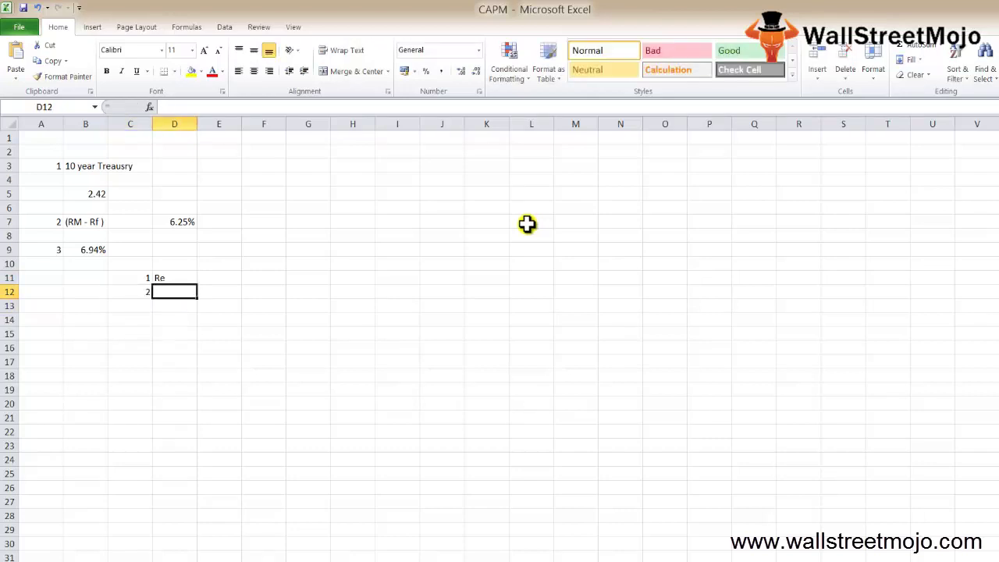
type("Re")
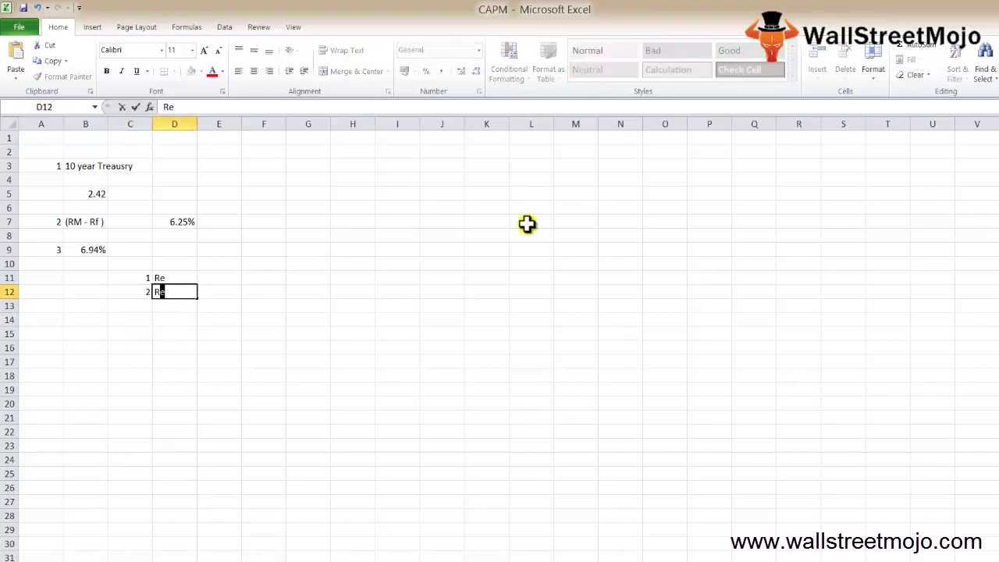
key("BackSpace")
type("f")
key("Return")
key("Up")
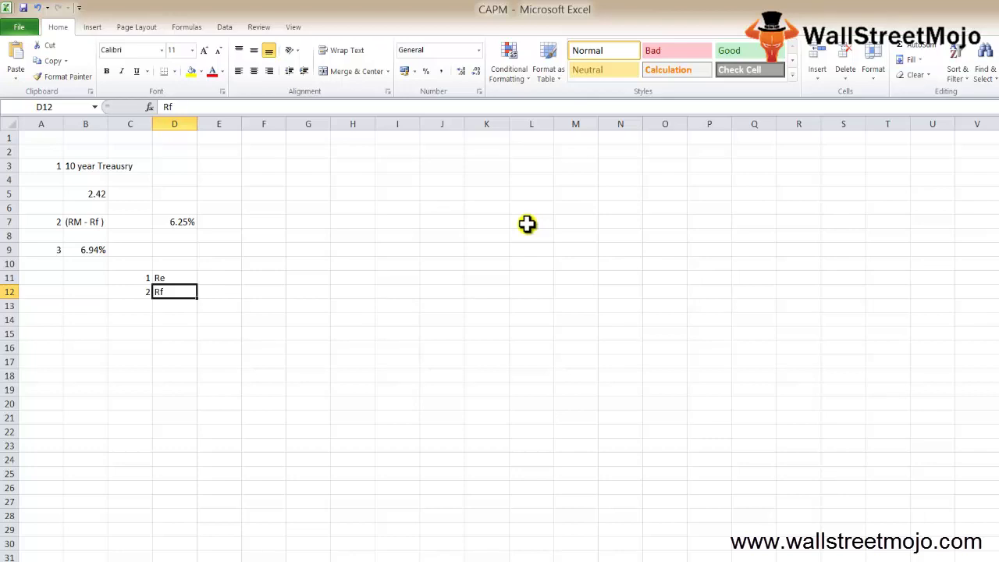
Enter the number 3 in C13 and the label B in D13
key("Return")
key("Left")
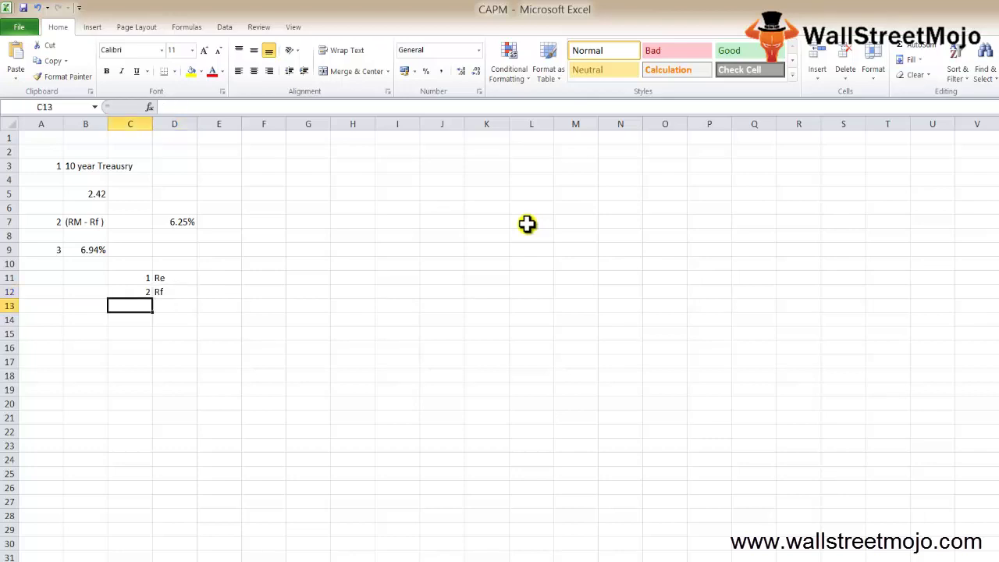
type("3")
key("Return")
key("Up")
key("Right")
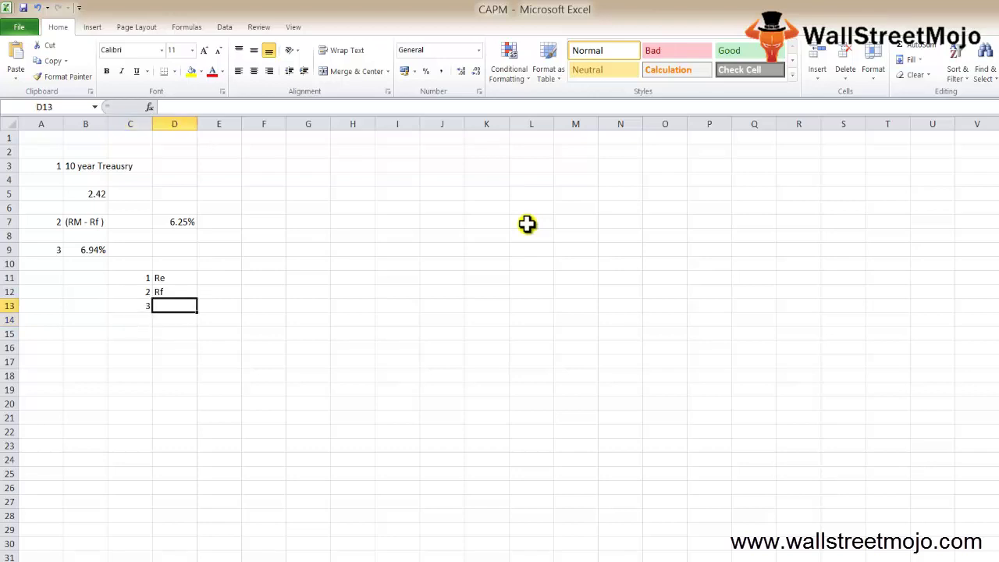
type("B")
key("Return")
key("Up")
key("F2")
key("Return")
Enter the heading USE in C16, below the list of CAPM components
key("Down")
key("Down")
key("Left")
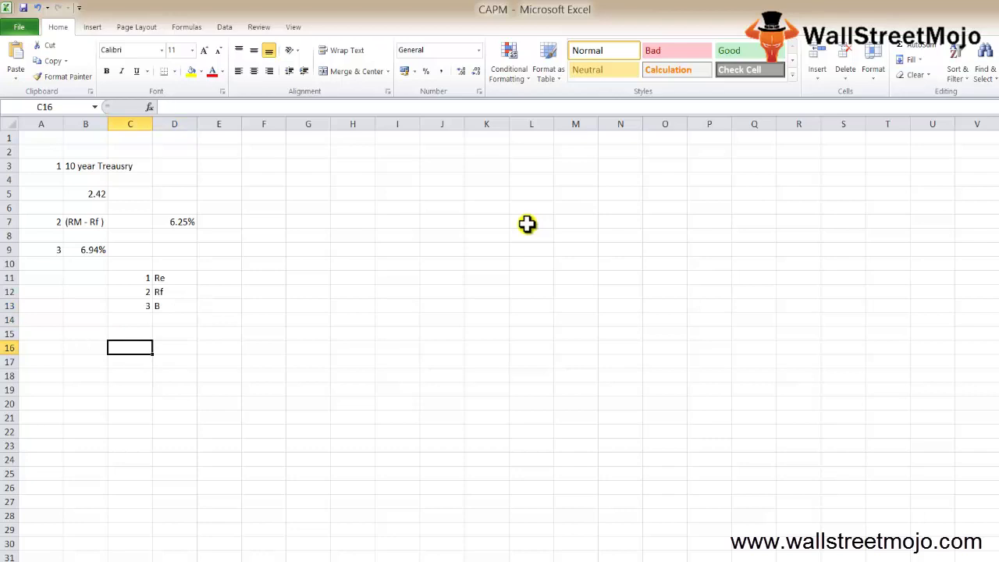
type("USE")
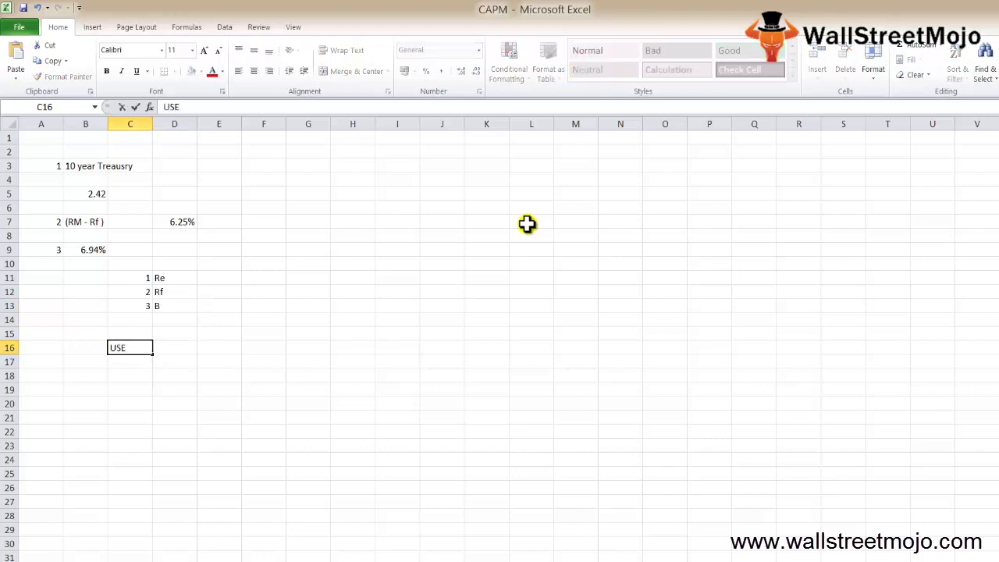
key("Return")
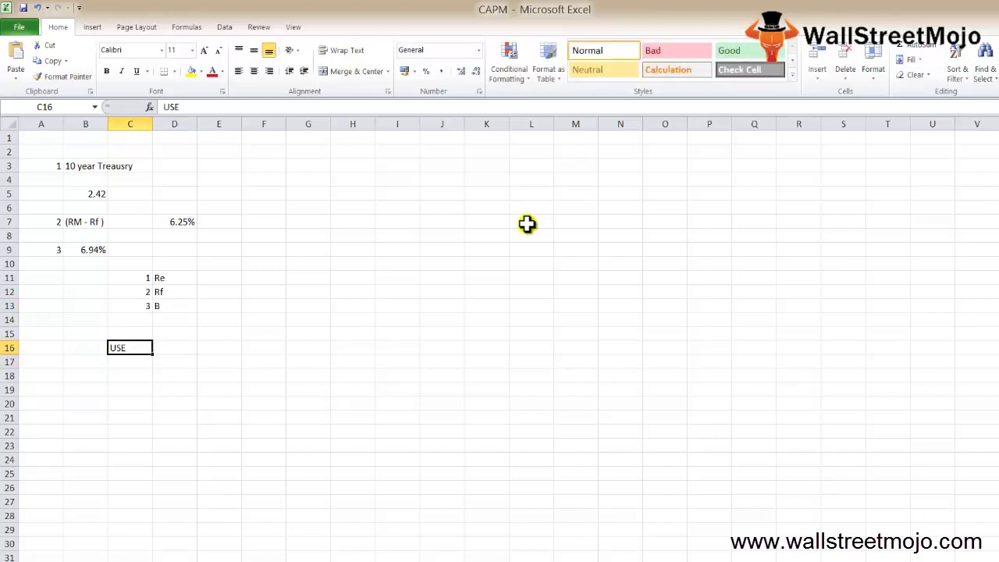
List the first use under the heading, with the number 1 in B17 and "asset or stock" in C17
key("Left")
type("1")
key("Tab")
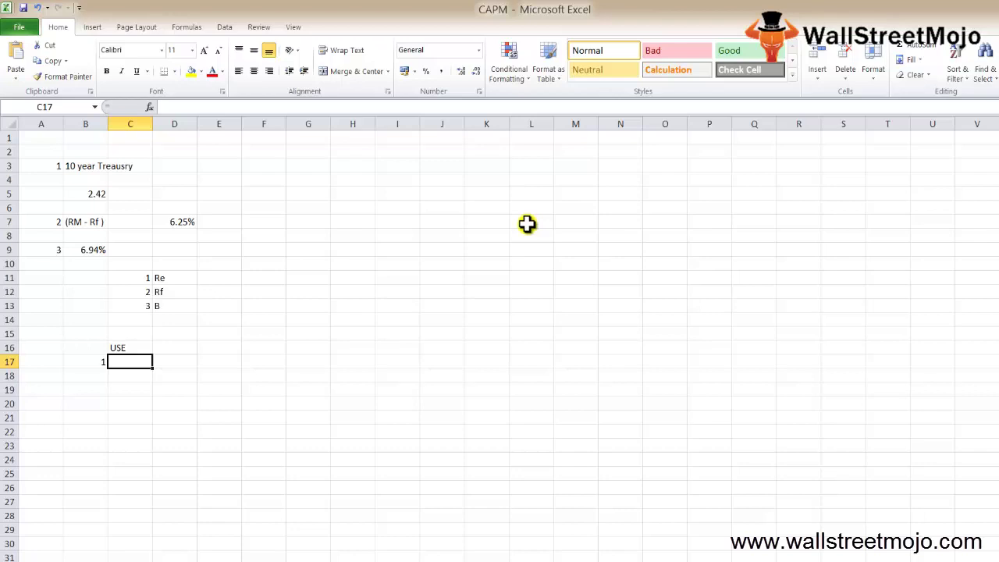
type("asse")
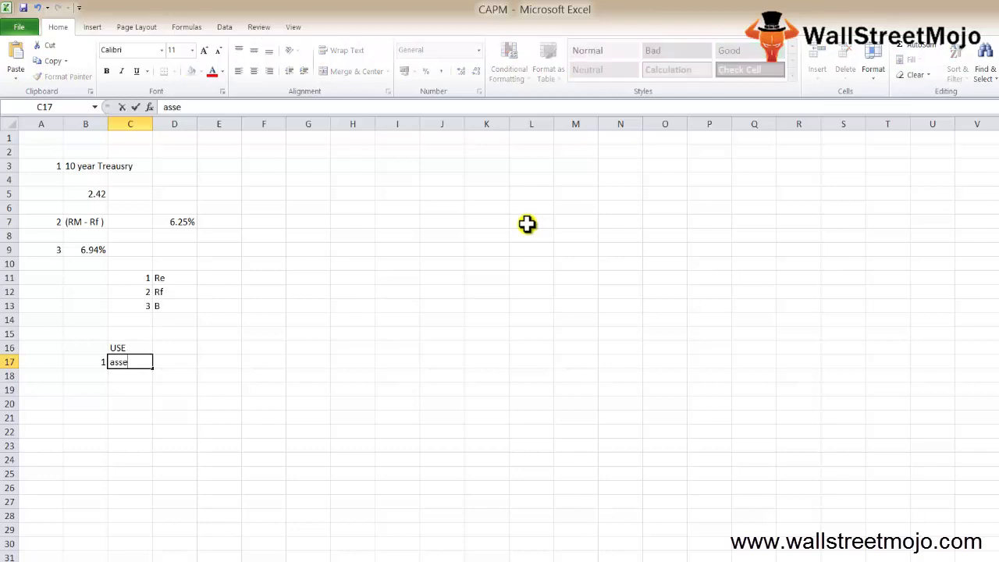
type("t or stock")
key("Return")
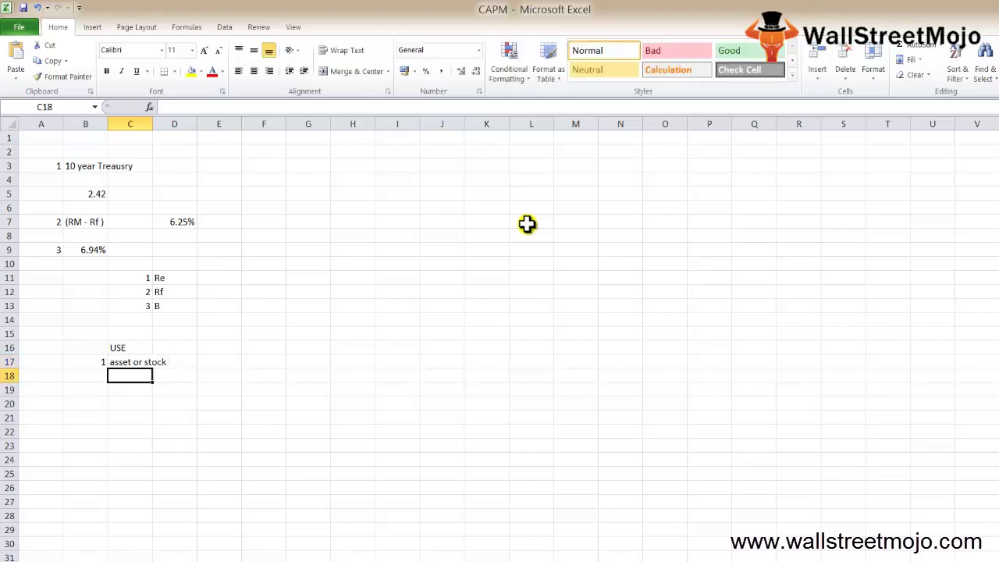
key("Up")
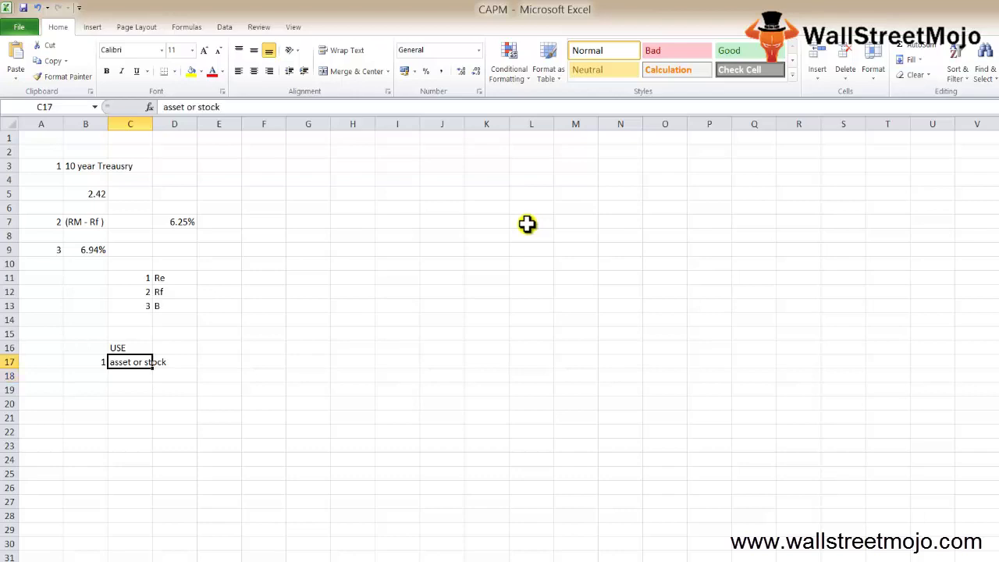
key("Down")
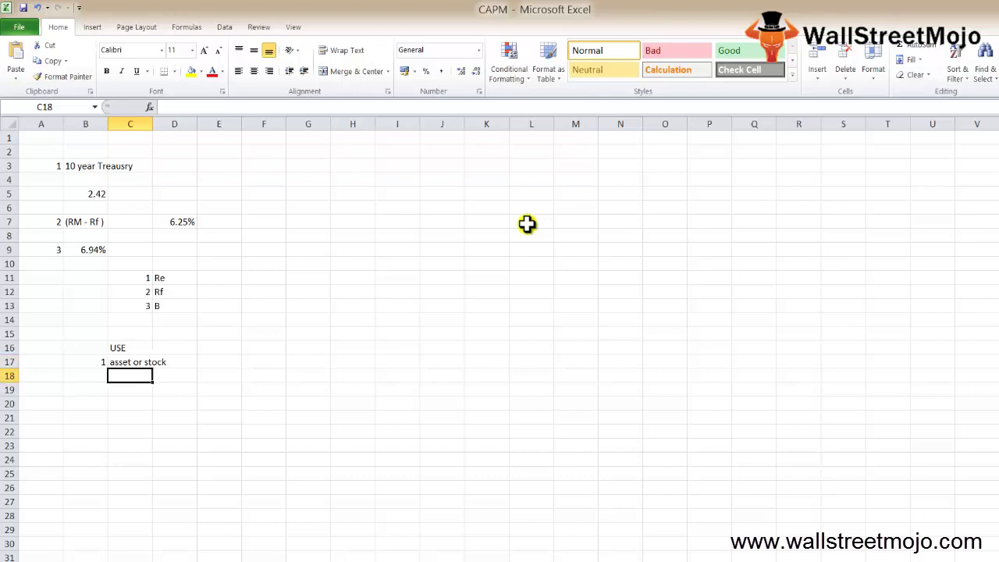
Enter the label Ke in C19 and the label CAPM in C21
key("Down")
type("Ke")
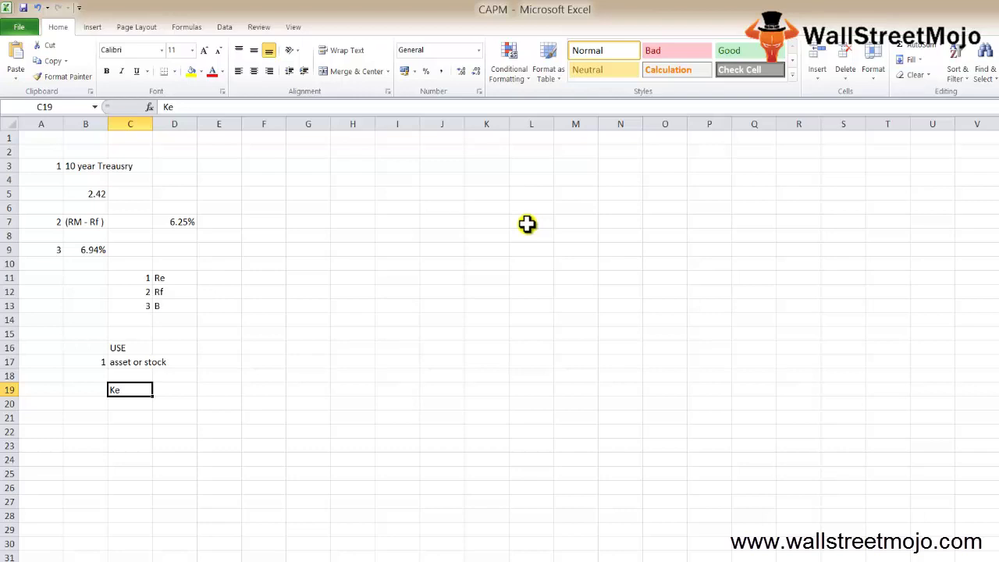
key("Down")
key("Down")
type("CAPM")
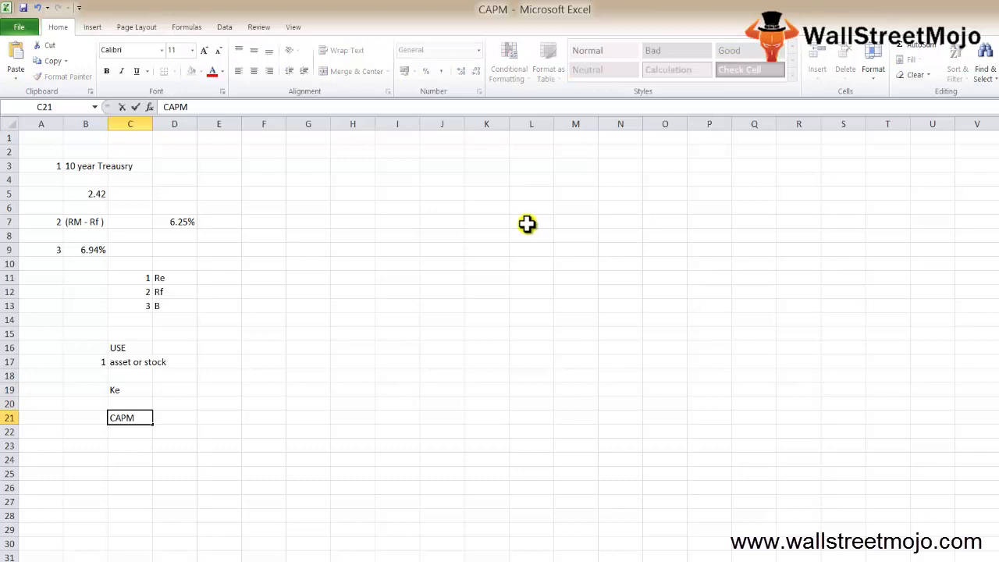
key("Return")
key("Up")
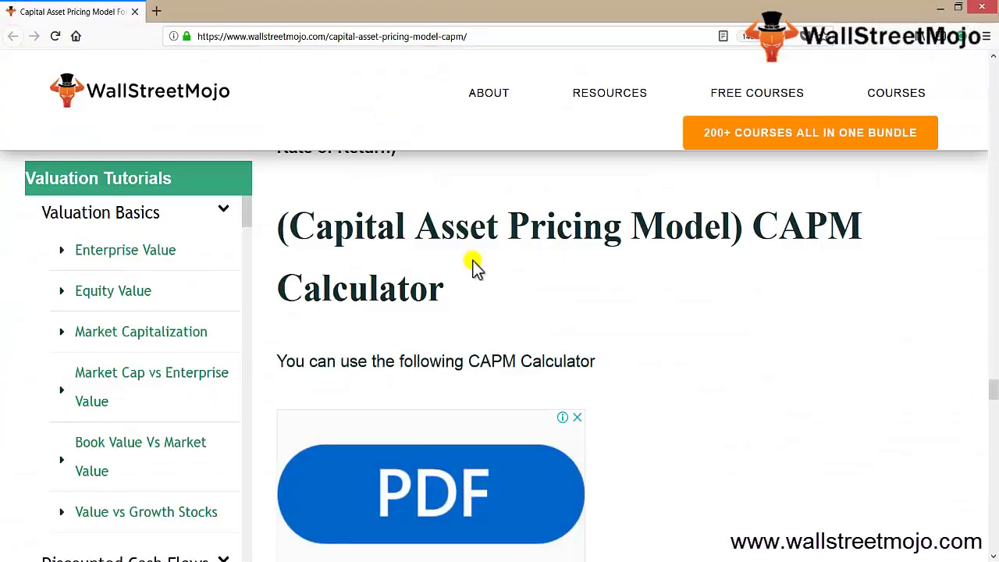
In the browser, fill the CAPM article's calculator with Rrf 10%, Ba 1.25 and Rm 15%
scroll(476, 262, "down", 5)
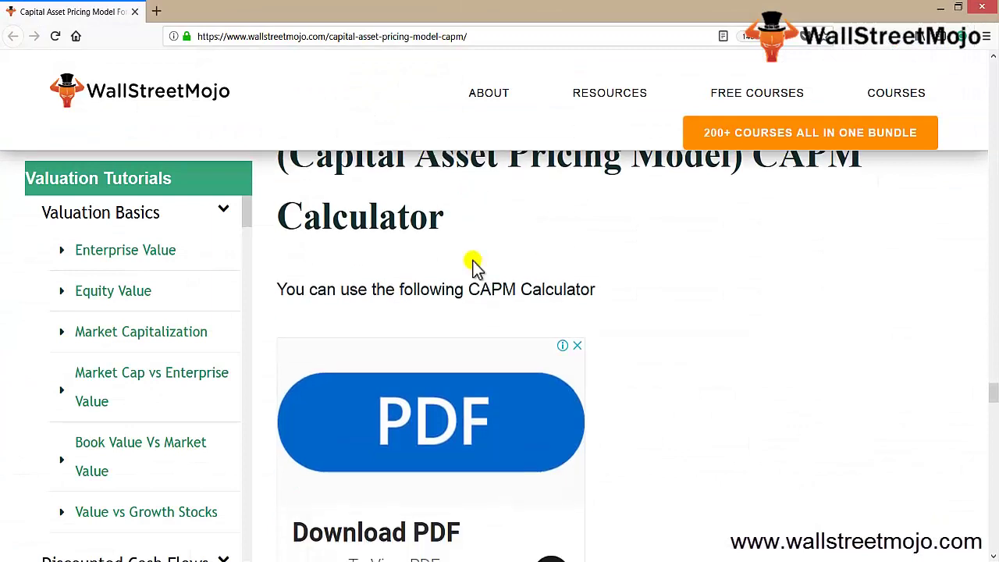
key("Tab")
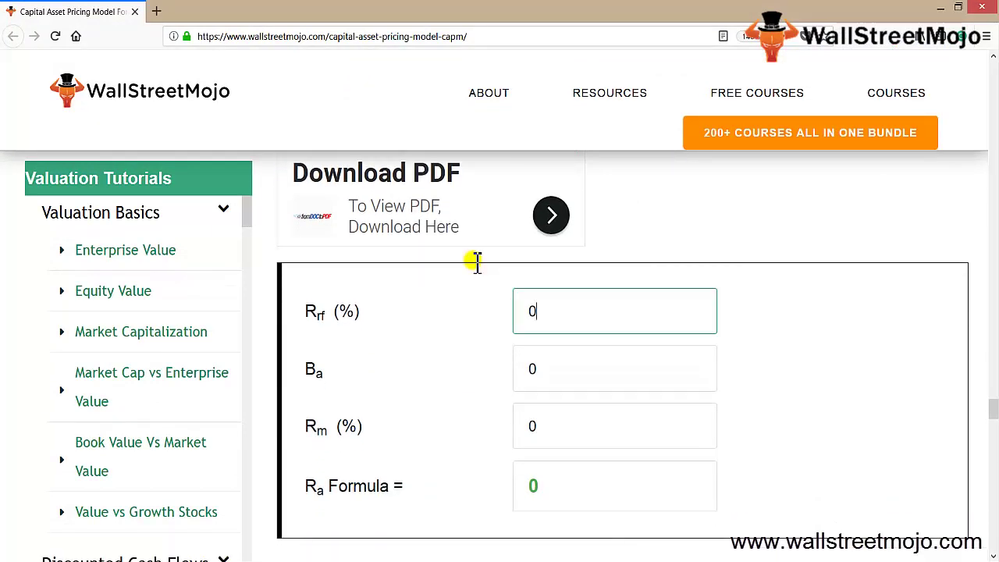
key("BackSpace")
type("10")
key("Tab")
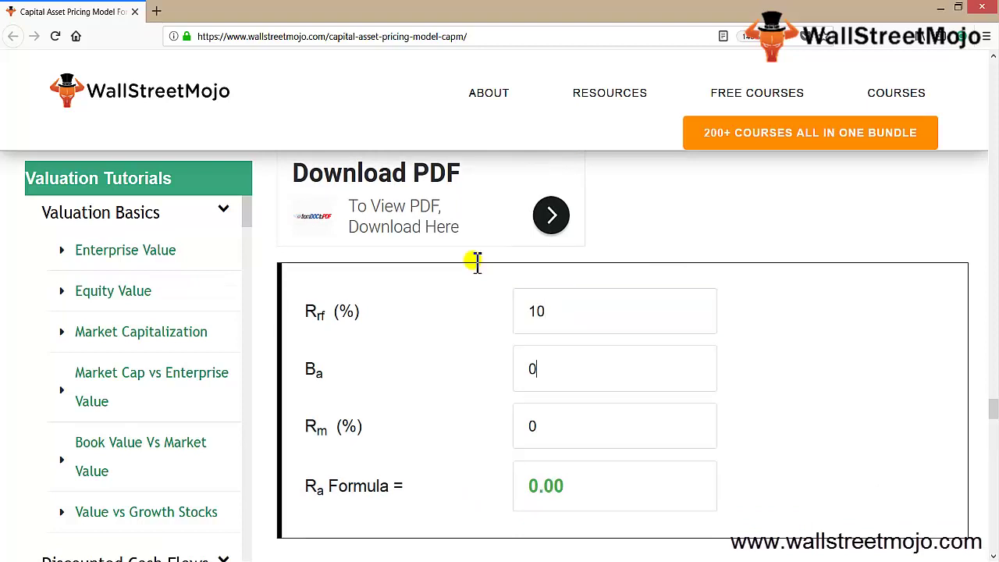
key("BackSpace")
type("1.25")
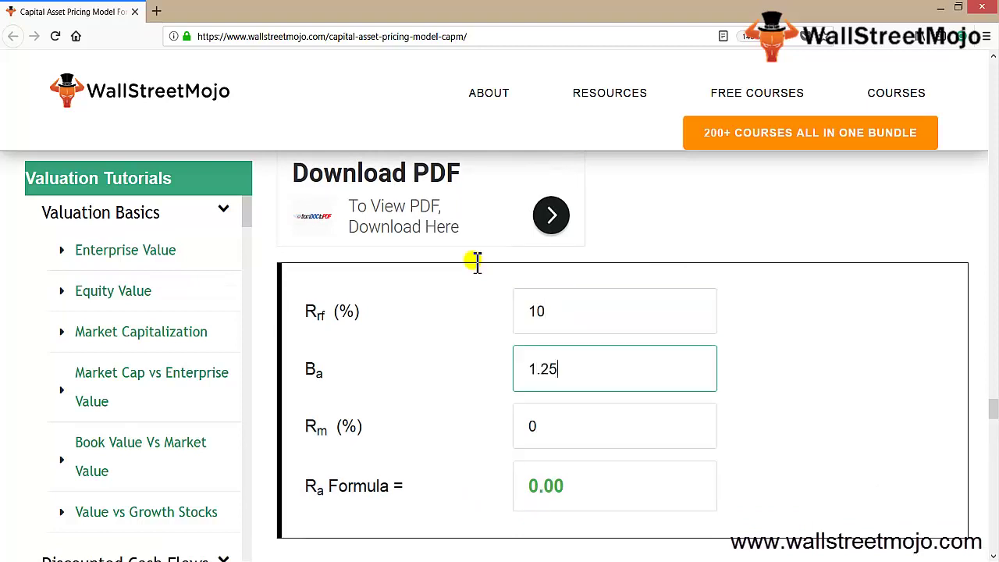
key("Tab")
key("BackSpace")
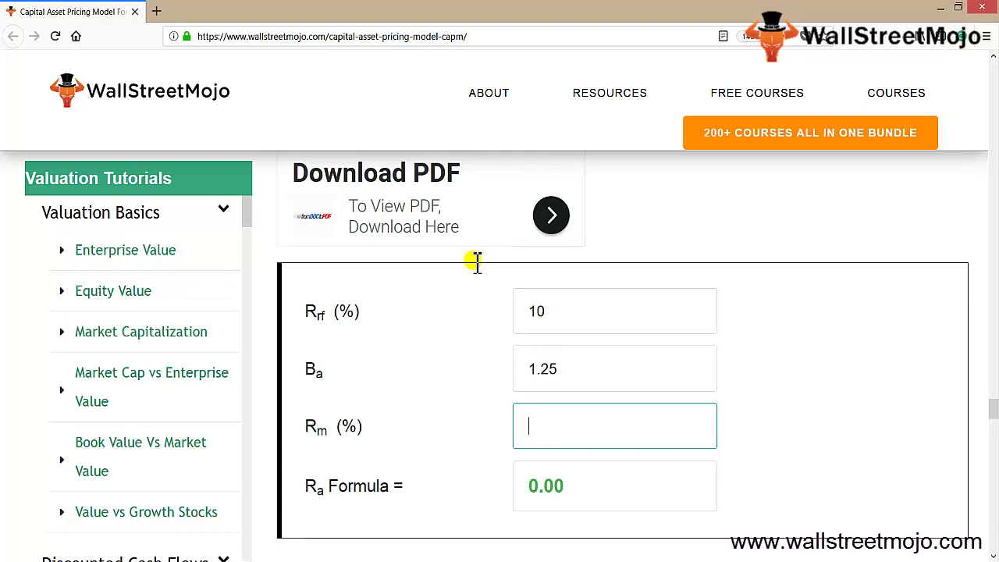
type("15")
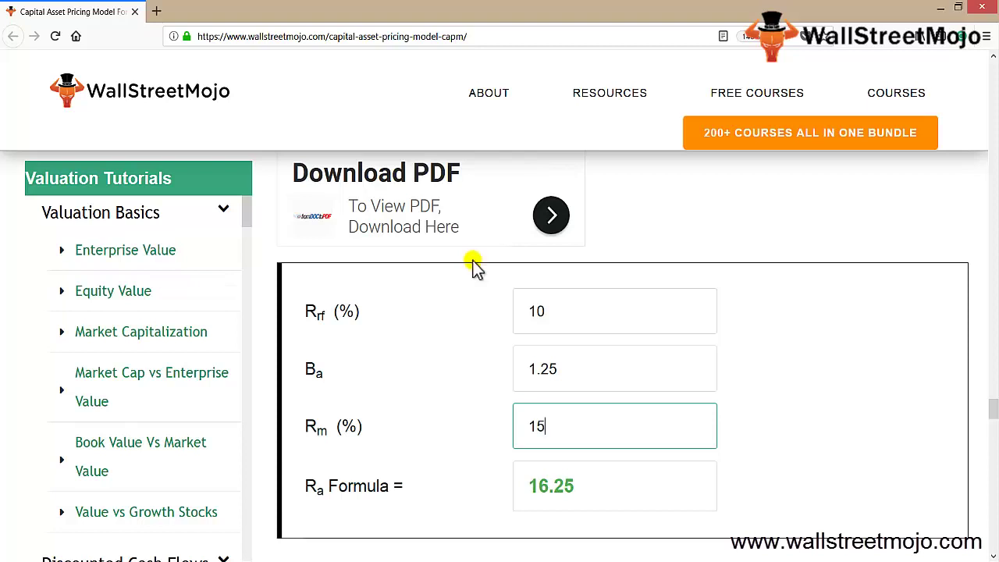
Change the market return Rm in the CAPM calculator to 11%
key("BackSpace")
type("0")
key("BackSpace")
type("1")
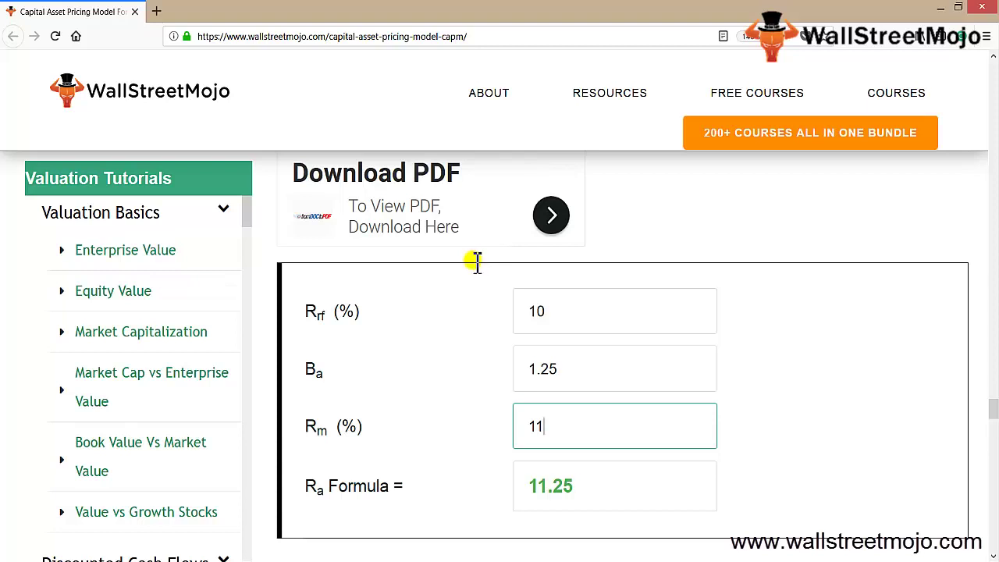
Review the calculator's Ra result against its Rrf, Ba and Rm inputs, and the article's worked CAPM formula example in Excel
key("Tab")
key("shift+Right")
key("shift+Right")
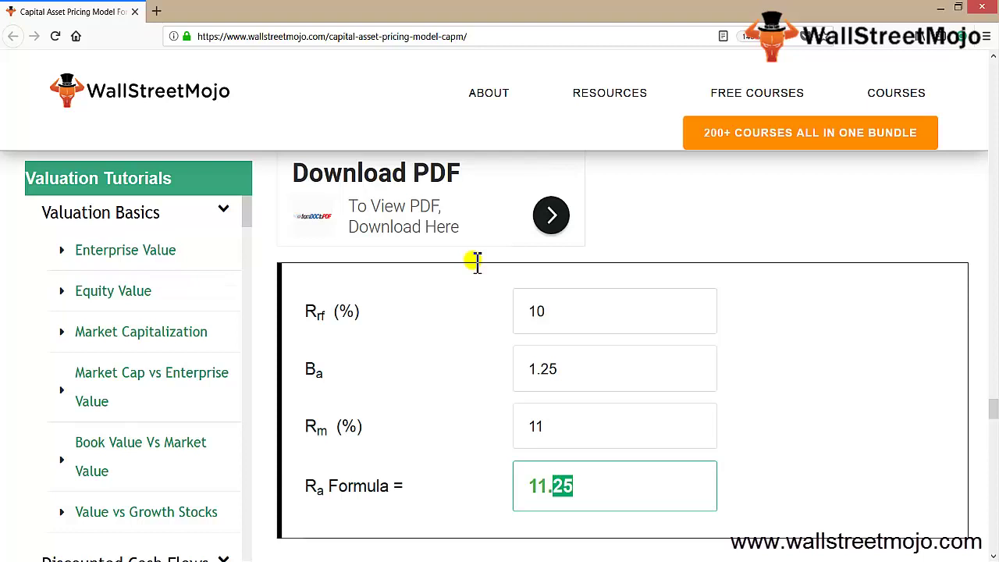
key("shift+Tab")
key("shift+Tab")
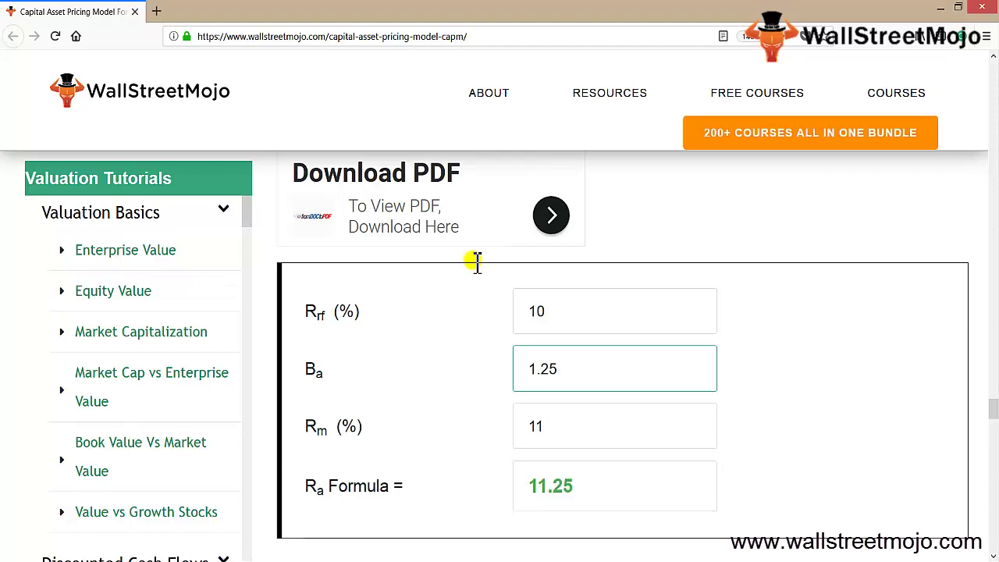
key("shift+Right")
key("shift+Right")
key("Left")
key("Left")
key("shift+Right")
key("shift+Right")
key("shift+Right")
key("Tab")
key("Tab")
key("shift+Right")
key("shift+Right")
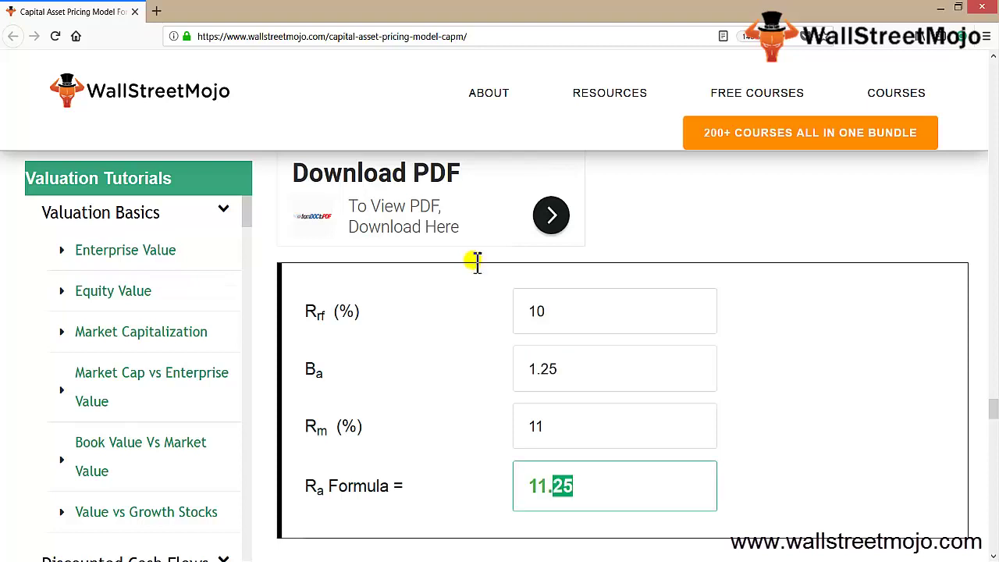
key("shift+Tab")
key("shift+Right")
key("shift+Right")
key("shift+Tab")
key("shift+Tab")
key("shift+Right")
key("shift+Right")
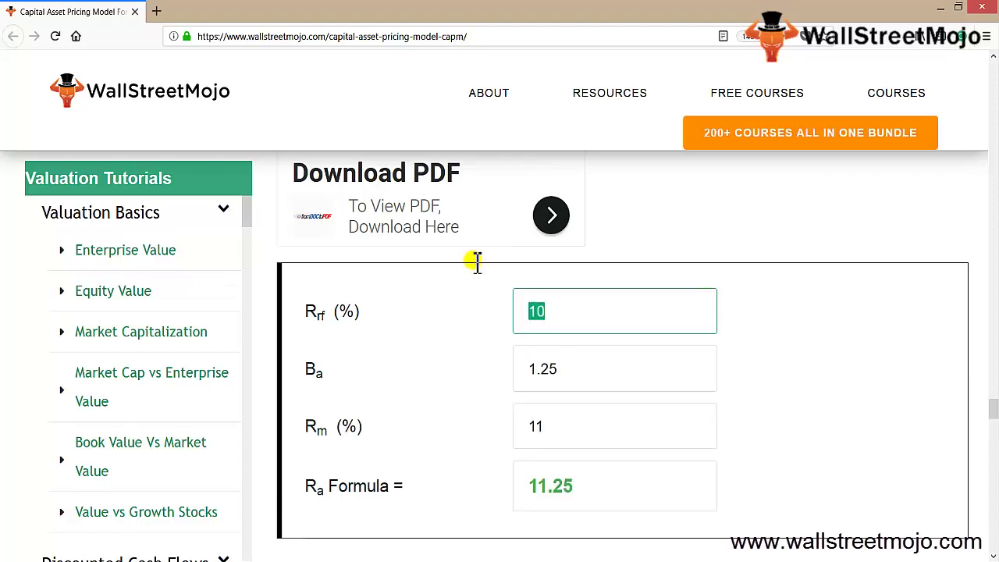
key("Tab")
key("Right")
key("shift+Right")
key("shift+Right")
key("shift+Right")
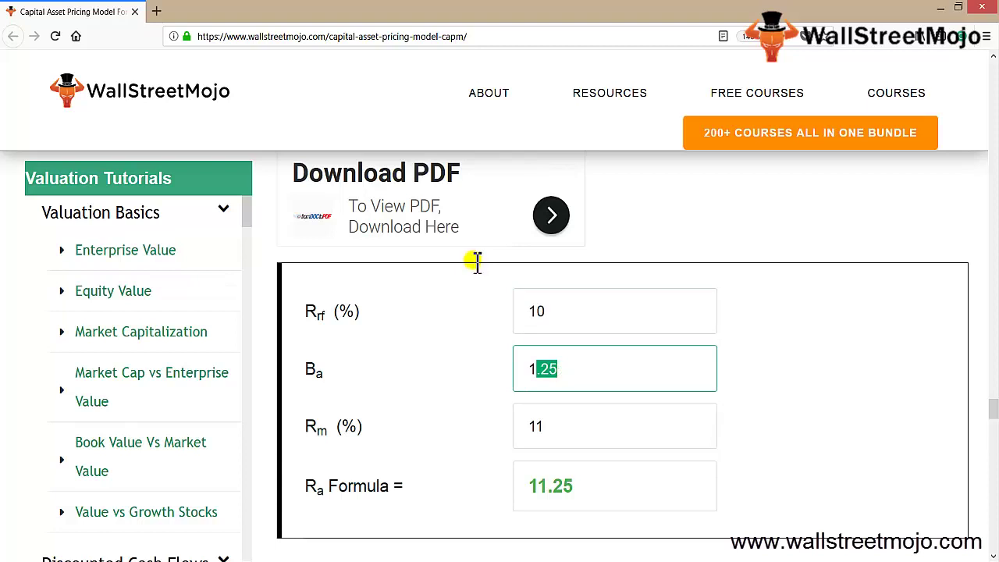
scroll(476, 262, "down", 8)
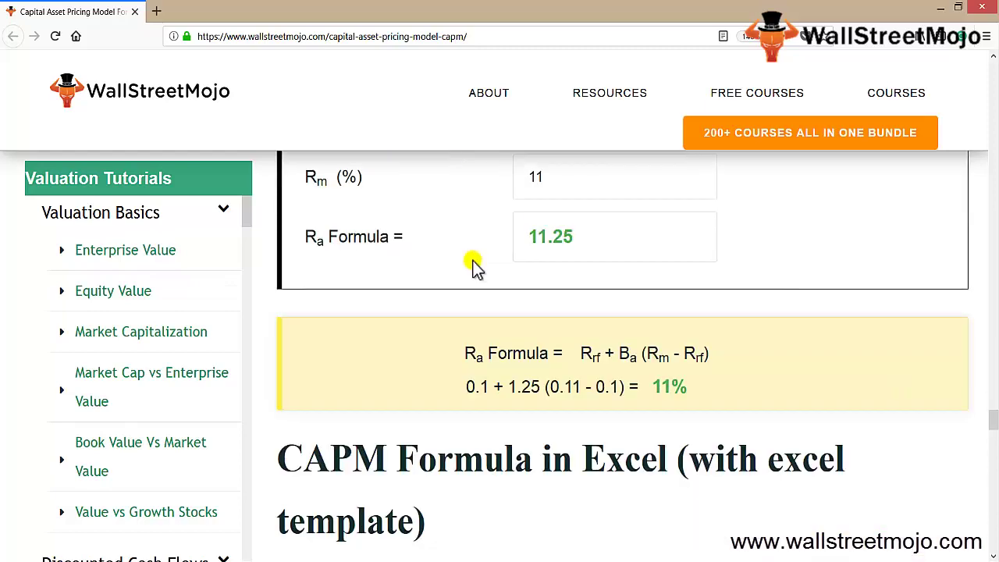
scroll(476, 262, "down", 3)
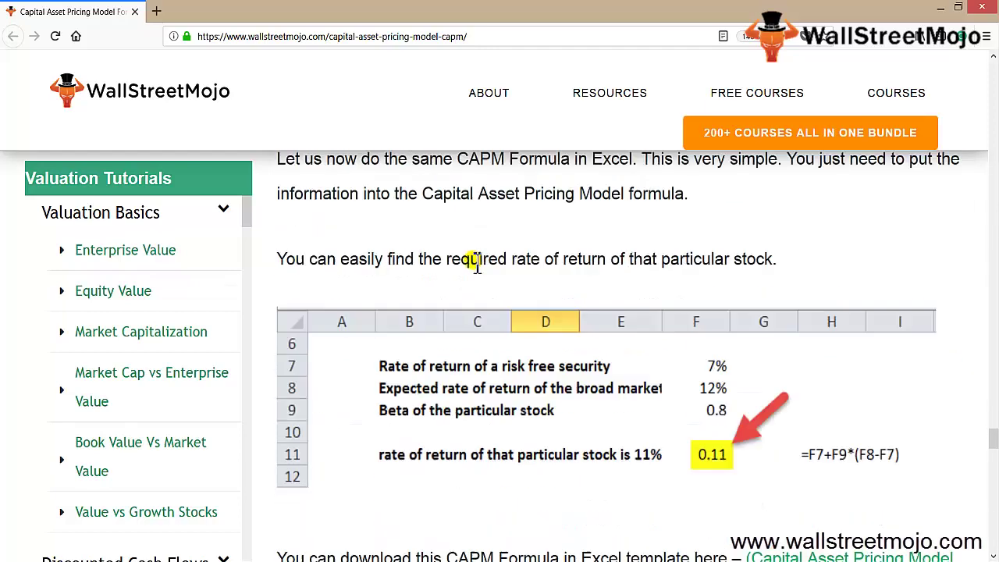